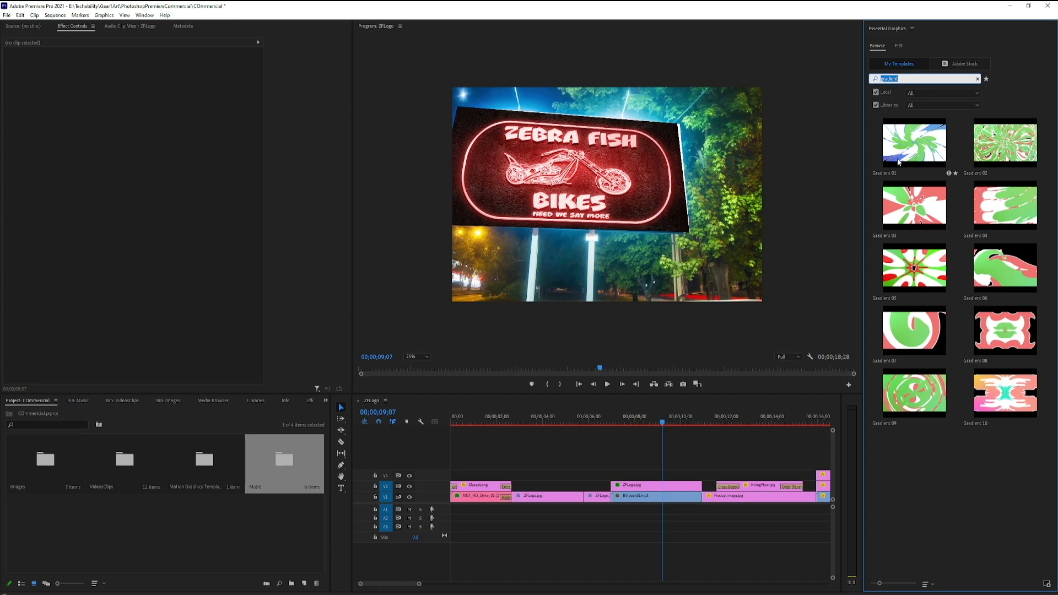
Add the Gradient 01 motion graphics template to track V3, spanning the cut between the logo and billboard clips.
{"action": "left_click", "coordinate": [1021, 144]}
{"action": "left_click", "coordinate": [940, 218]}
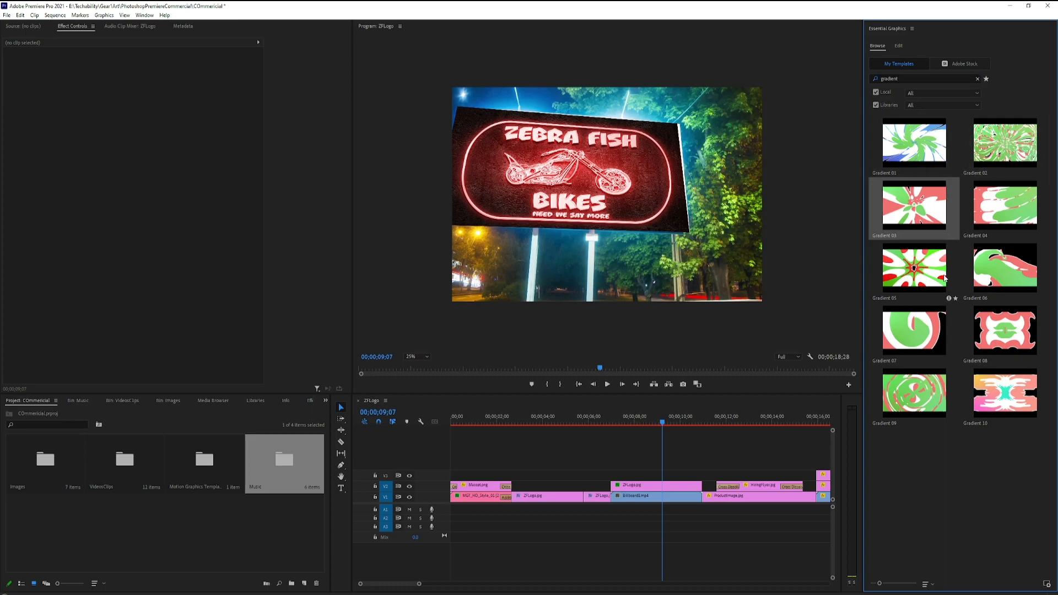
{"action": "left_click", "coordinate": [935, 273]}
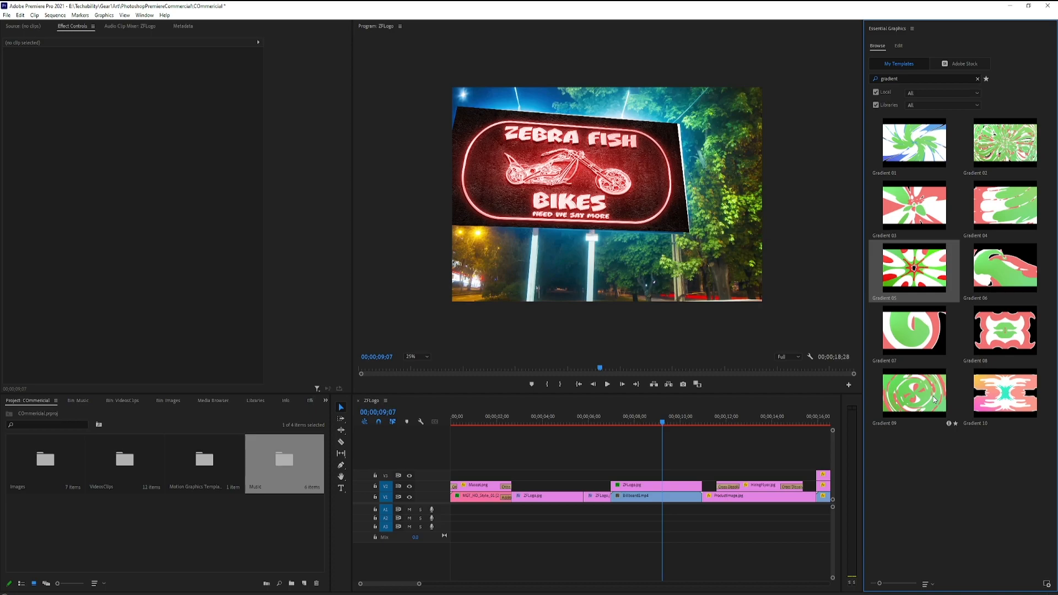
{"action": "left_click", "coordinate": [921, 145]}
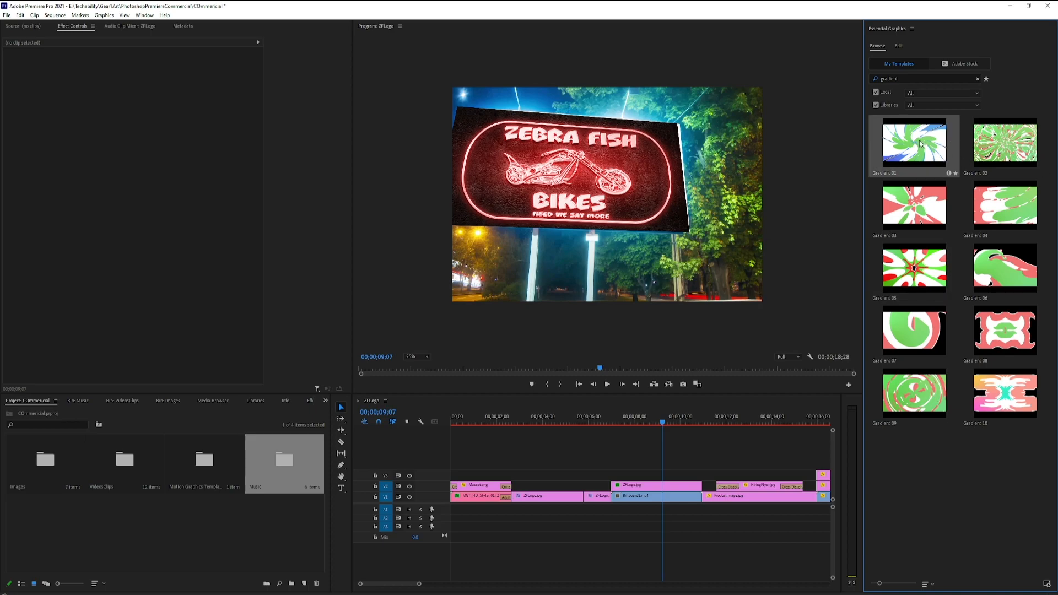
{"action": "left_click_drag", "start_coordinate": [915, 145], "coordinate": [586, 477]}
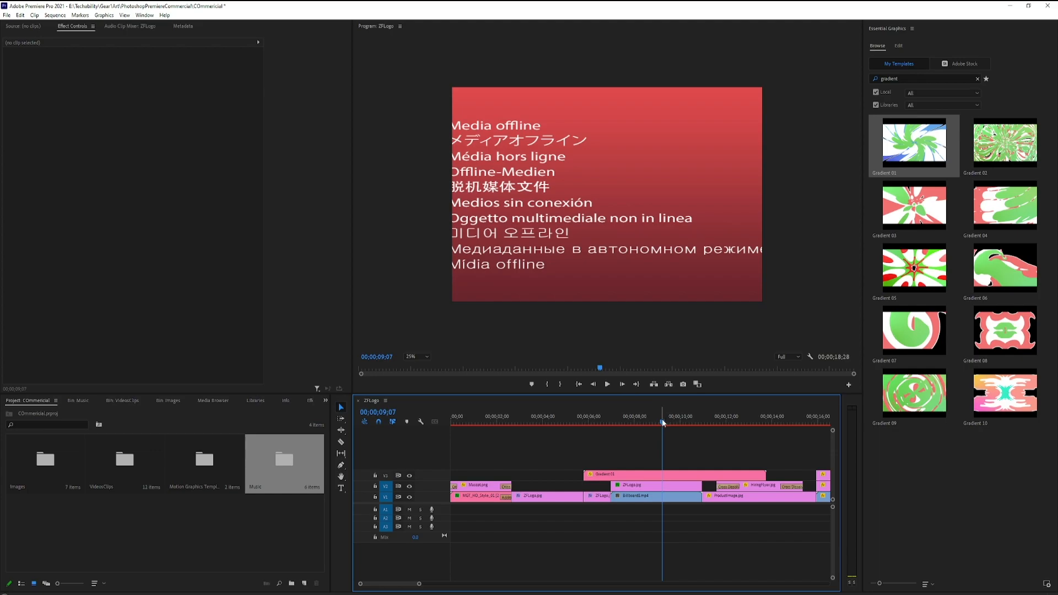
Split the Gradient 01 clip at 00;00;08;03 with the Razor tool and delete the part after the cut.
{"action": "left_click_drag", "start_coordinate": [661, 422], "coordinate": [634, 433]}
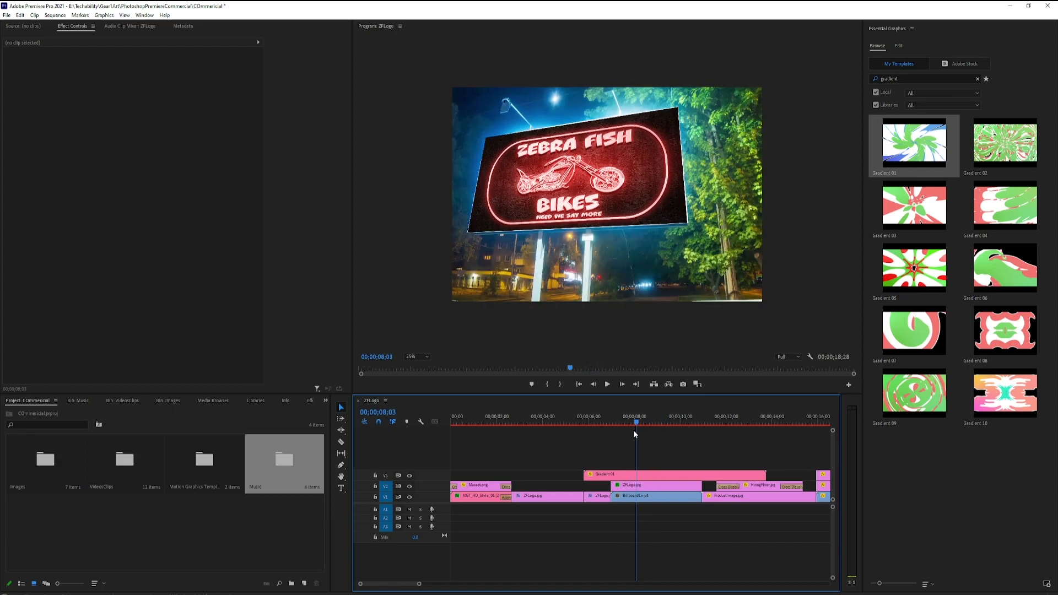
{"action": "left_click", "coordinate": [343, 443]}
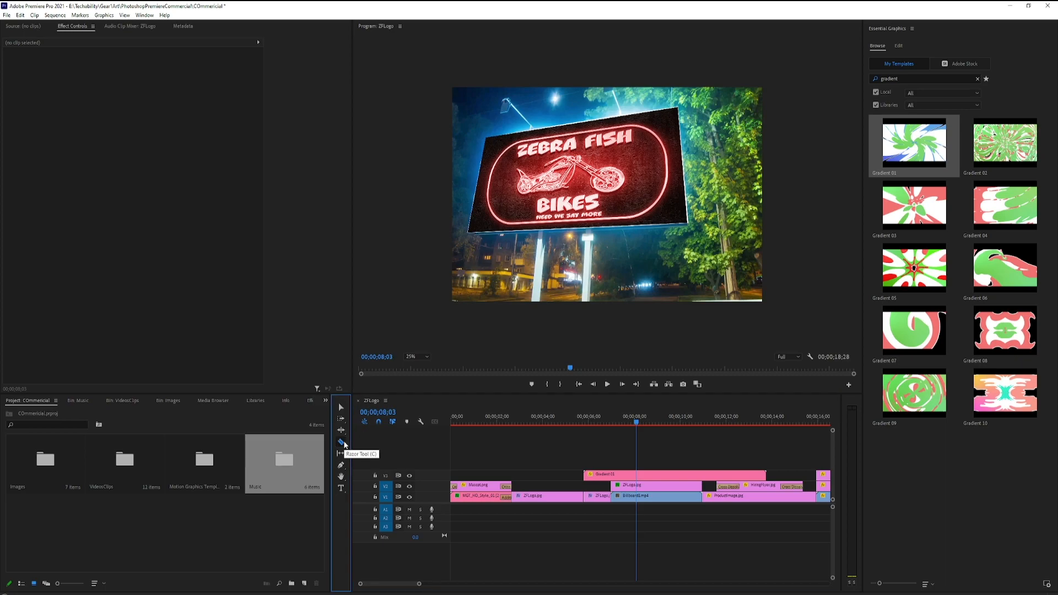
{"action": "left_click", "coordinate": [637, 474]}
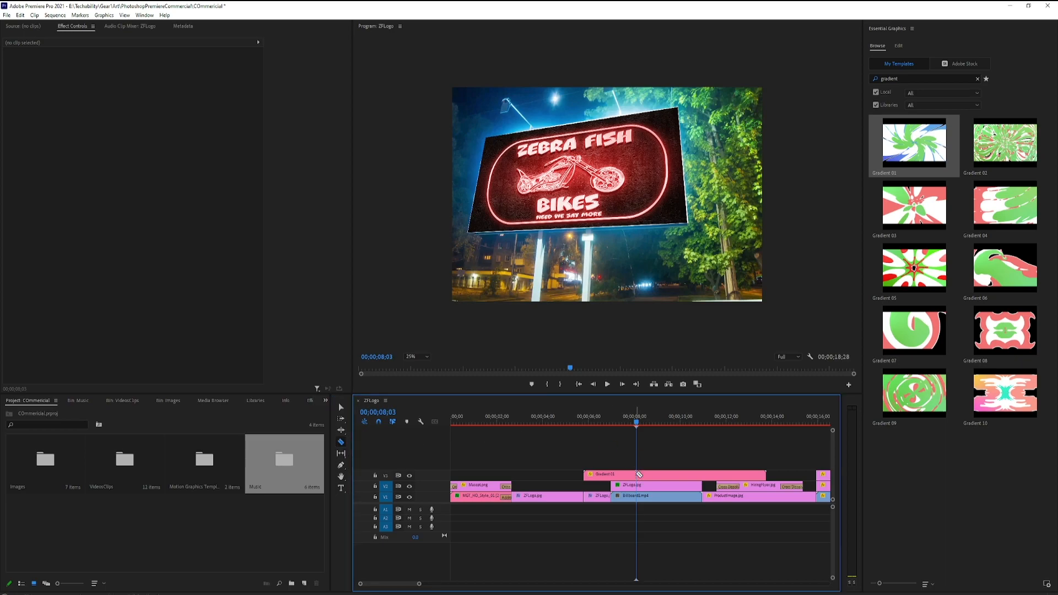
{"action": "left_click", "coordinate": [342, 407]}
{"action": "left_click", "coordinate": [709, 475]}
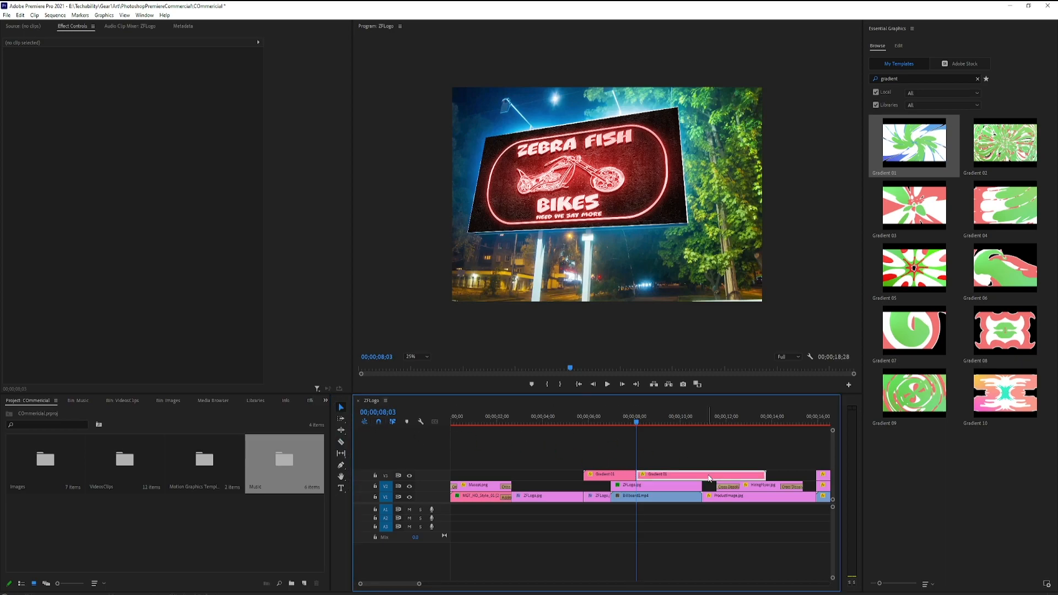
{"action": "key", "text": "Delete"}
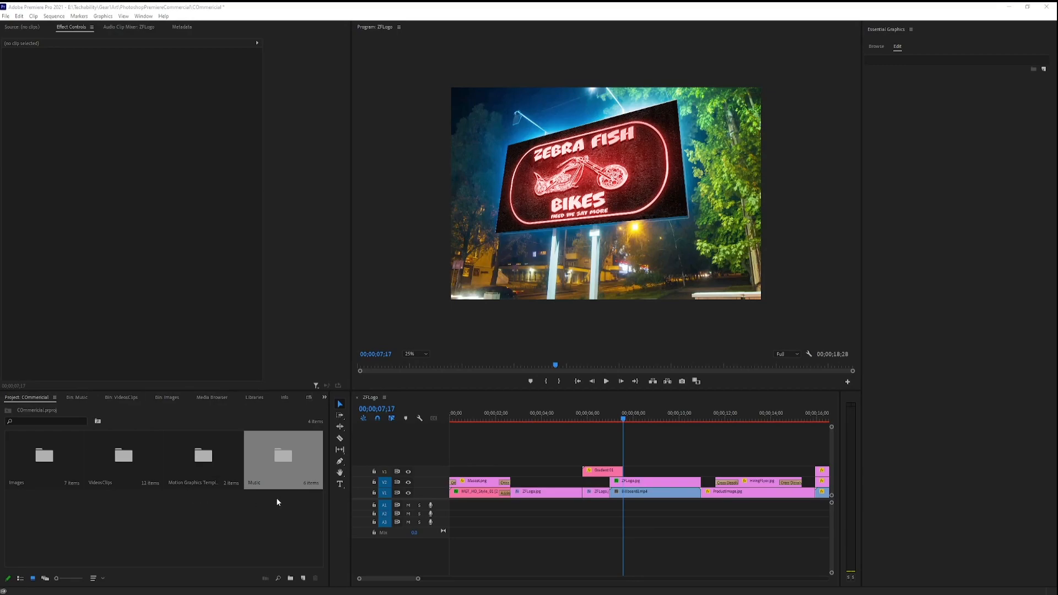
Move the shortened Gradient 01 clip slightly later so it overlaps the cut from the logo to the billboard video.
{"action": "left_click", "coordinate": [608, 473]}
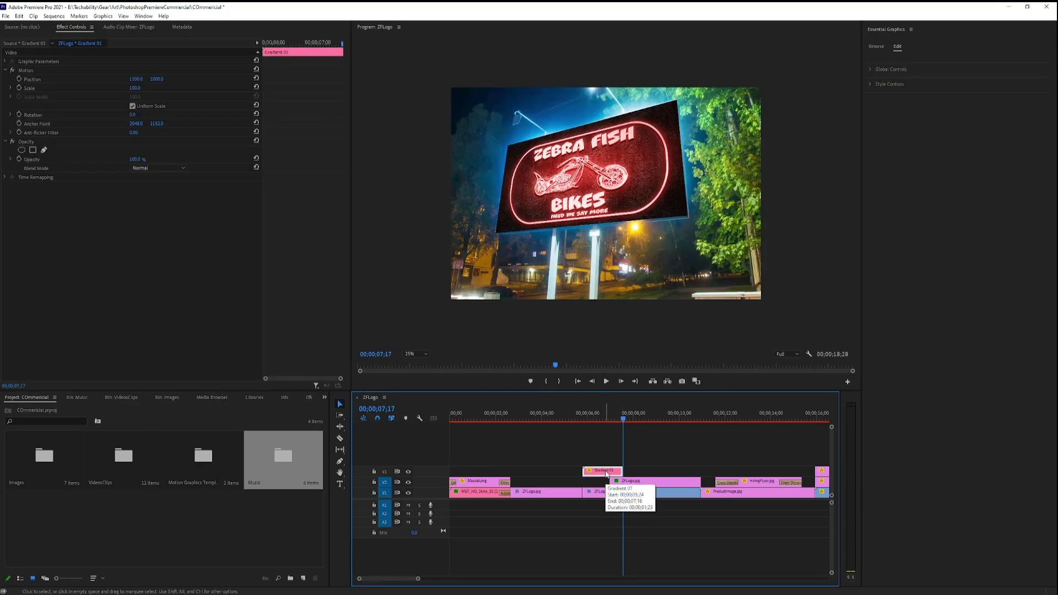
{"action": "left_click_drag", "start_coordinate": [602, 473], "coordinate": [609, 472]}
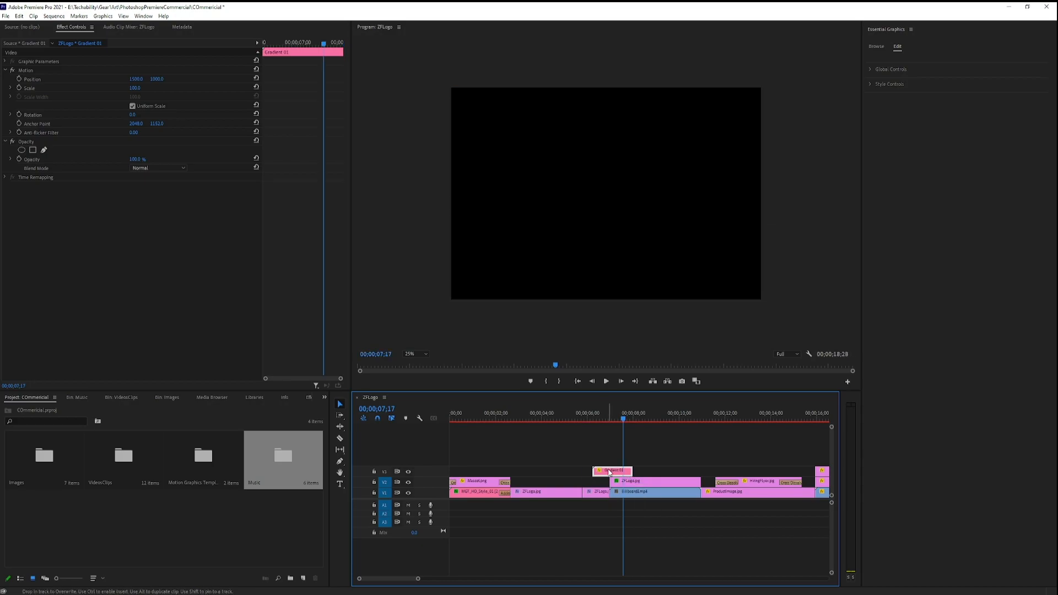
{"action": "left_click", "coordinate": [607, 495]}
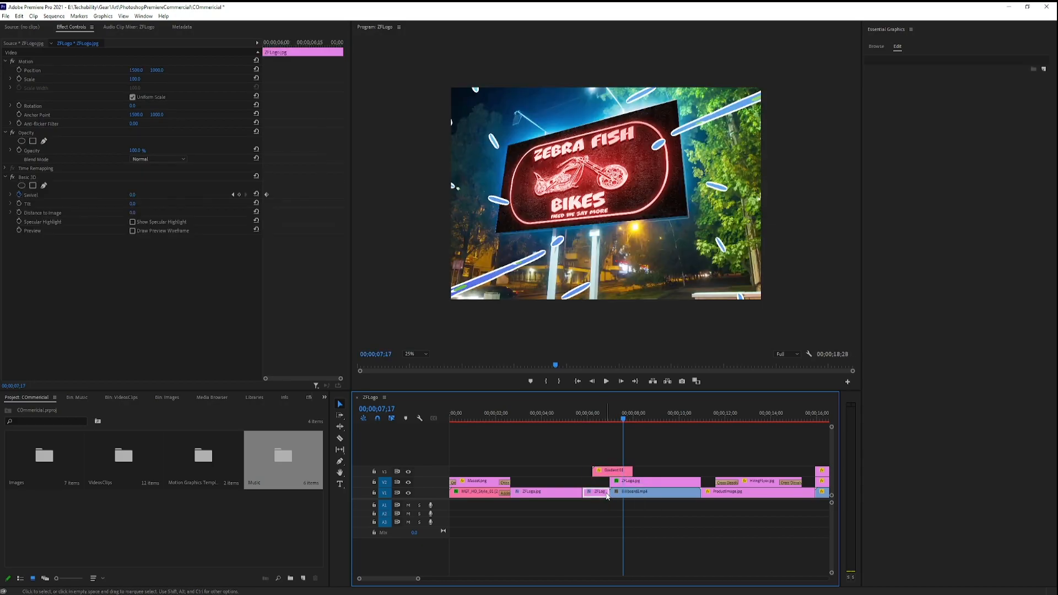
{"action": "left_click", "coordinate": [660, 499]}
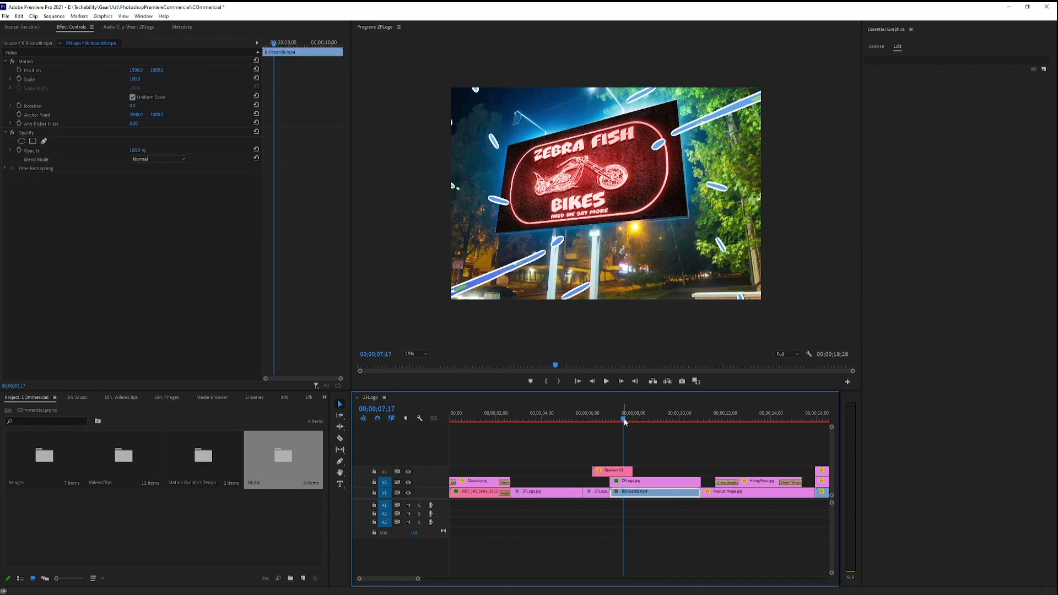
Play back the gradient transition from before the clip and return the playhead to 00;00;07;01.
{"action": "left_click_drag", "start_coordinate": [624, 420], "coordinate": [583, 419]}
{"action": "left_click", "coordinate": [607, 382]}
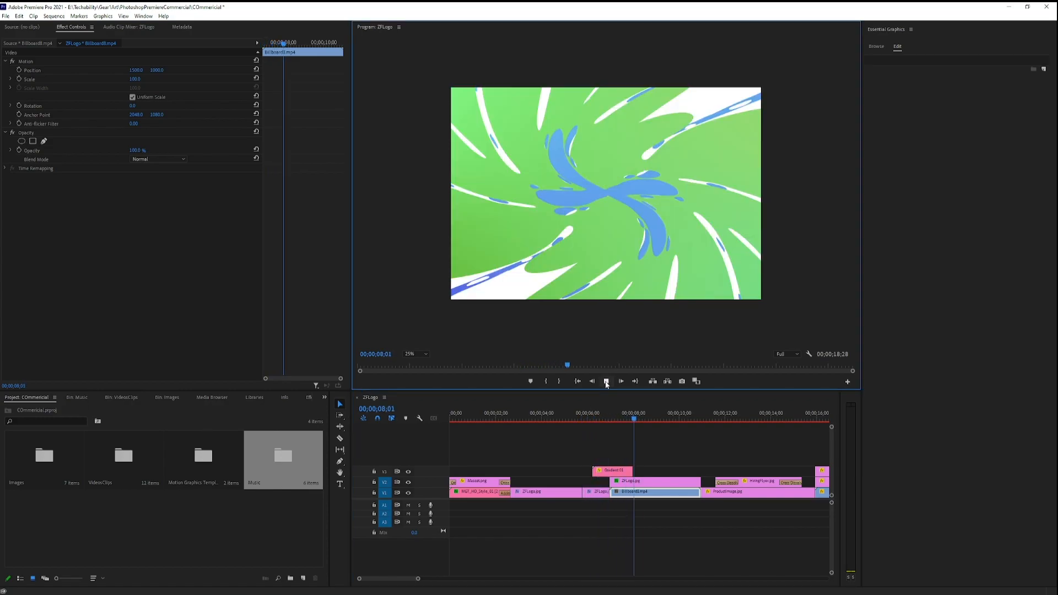
{"action": "left_click", "coordinate": [639, 419]}
{"action": "left_click_drag", "start_coordinate": [639, 419], "coordinate": [610, 419]}
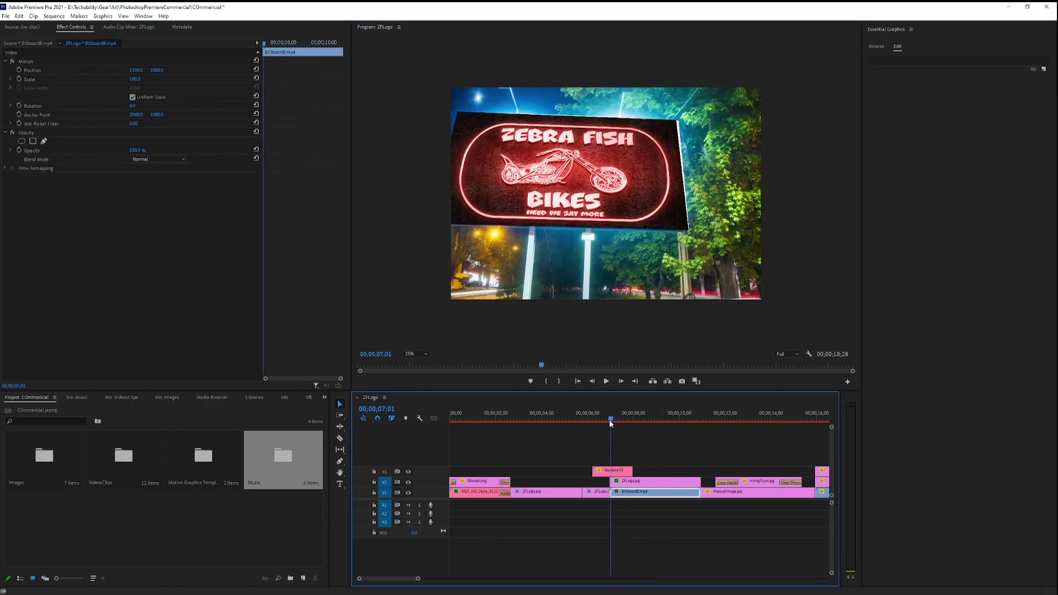
Shift the Gradient 01 clip a little later over the cut and move the playhead to 00;00;08;06 beyond its end.
{"action": "left_click", "coordinate": [618, 472]}
{"action": "left_click", "coordinate": [619, 473]}
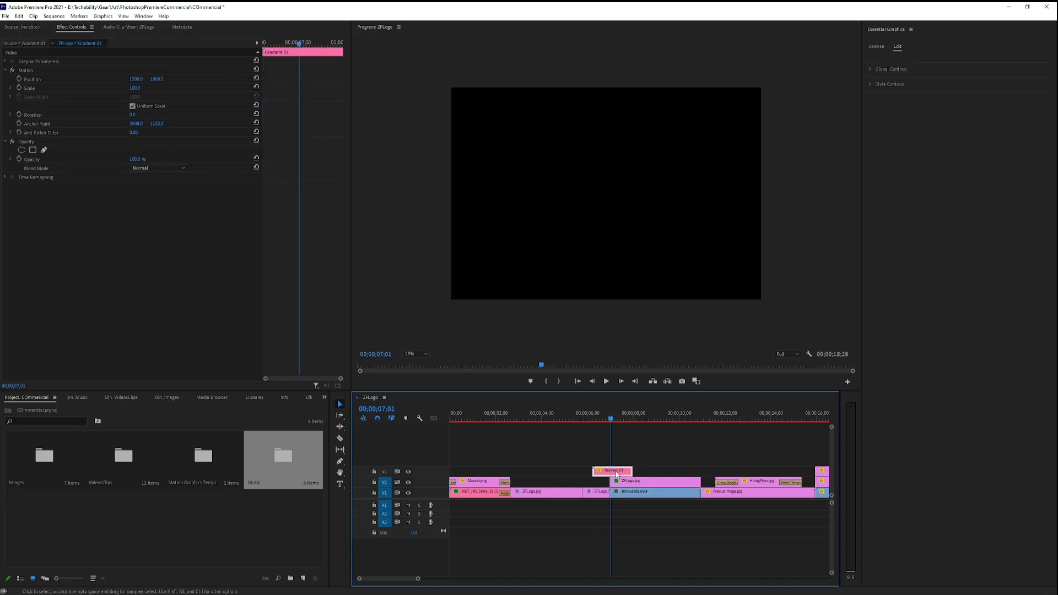
{"action": "left_click_drag", "start_coordinate": [613, 473], "coordinate": [617, 475]}
{"action": "left_click_drag", "start_coordinate": [610, 419], "coordinate": [637, 439]}
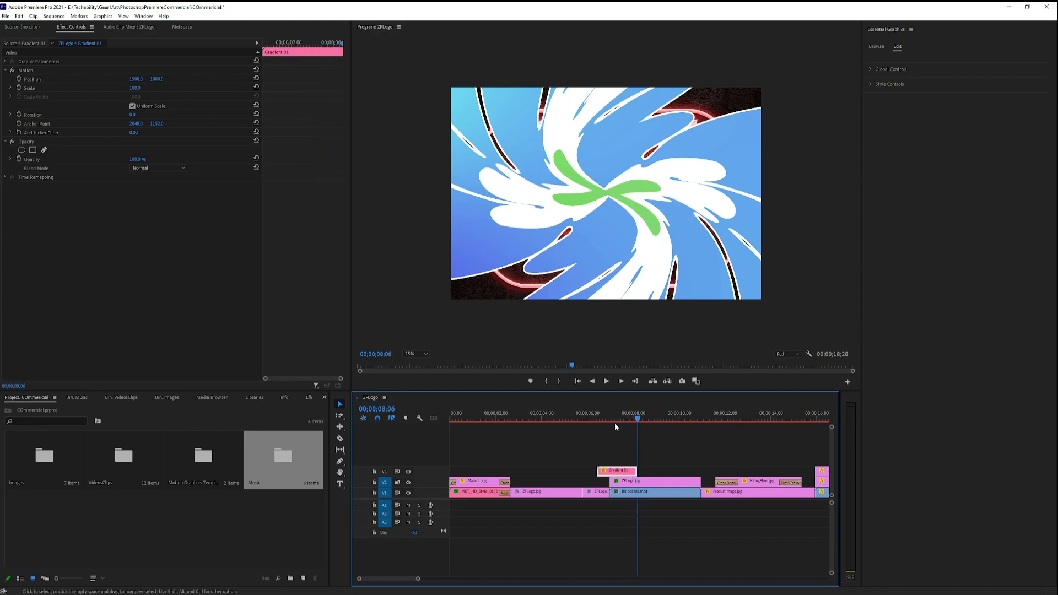
Set the Gradient 01 clip's speed to 200% and reposition it over the start of the billboard video.
{"action": "right_click", "coordinate": [621, 474]}
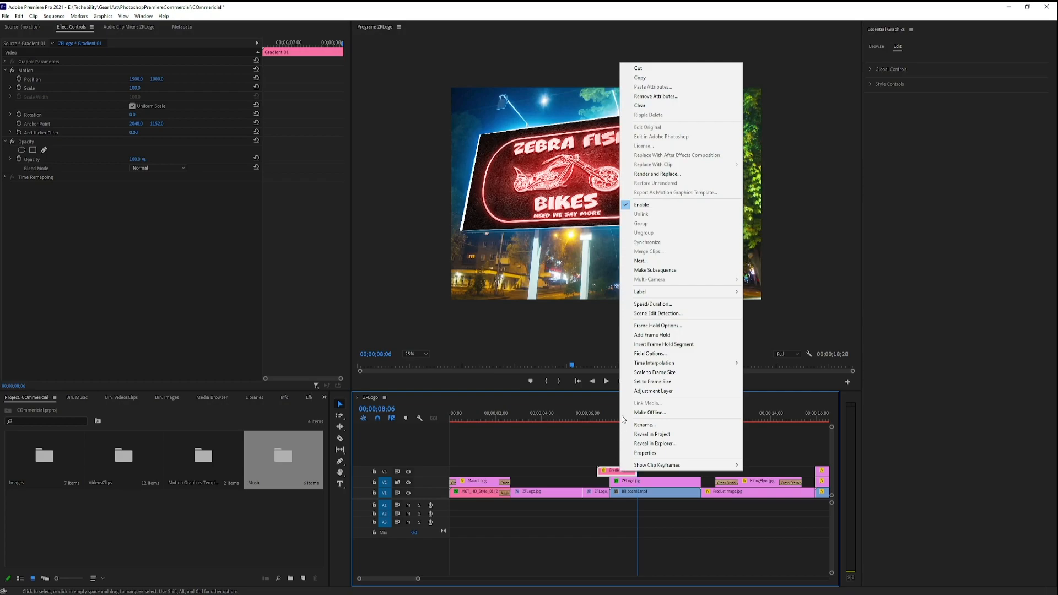
{"action": "left_click", "coordinate": [656, 304]}
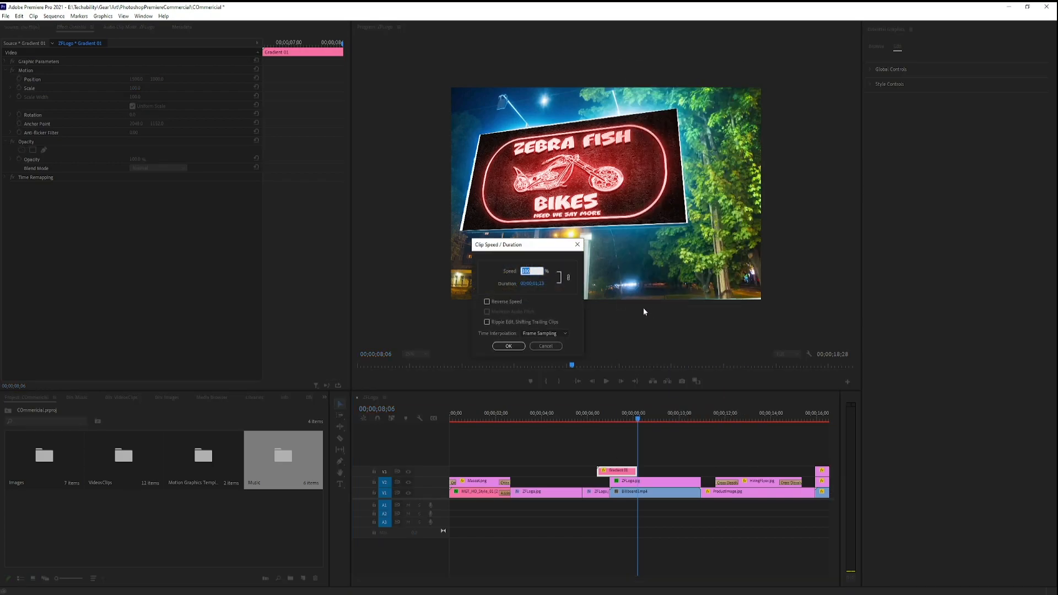
{"action": "type", "text": "2"}
{"action": "key", "text": "Return"}
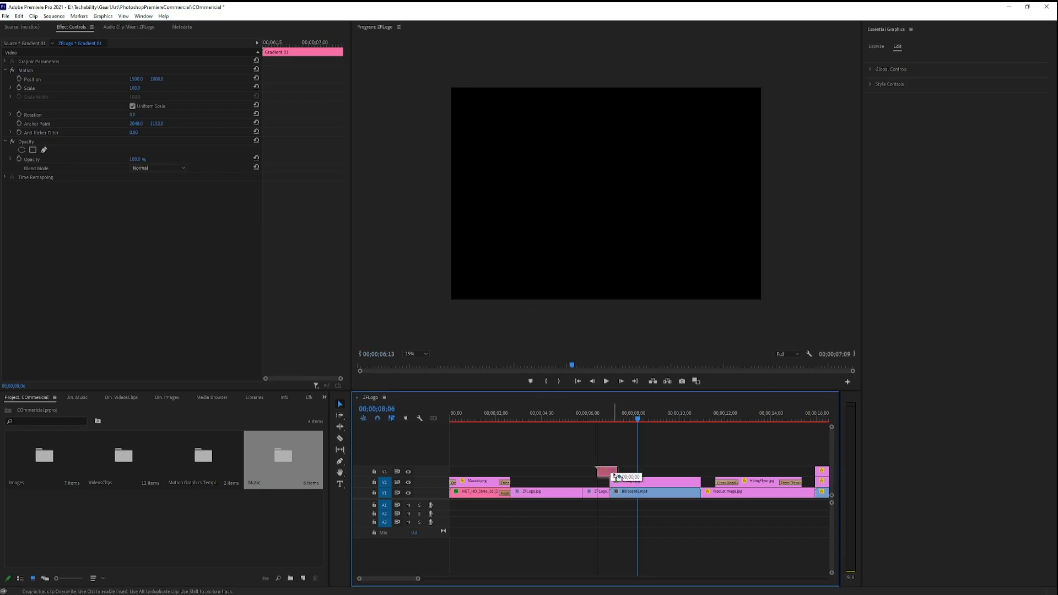
{"action": "left_click_drag", "start_coordinate": [611, 472], "coordinate": [614, 471]}
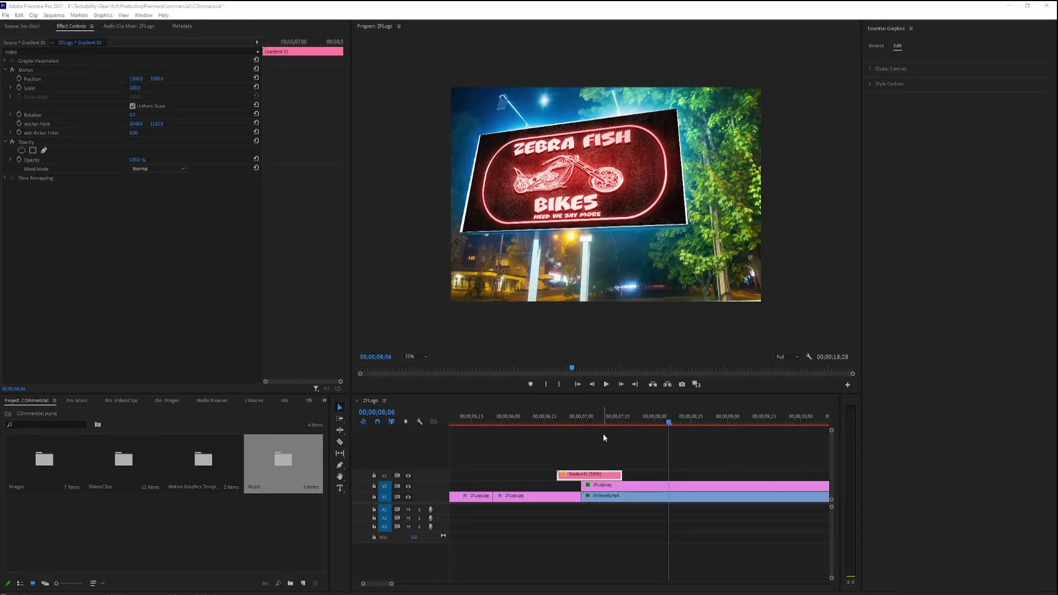
With the playhead at 00;00;07;00, expand the gradient's global and style controls and set Gradient 1 Color 1 to dark gold.
{"action": "left_click_drag", "start_coordinate": [669, 423], "coordinate": [580, 426]}
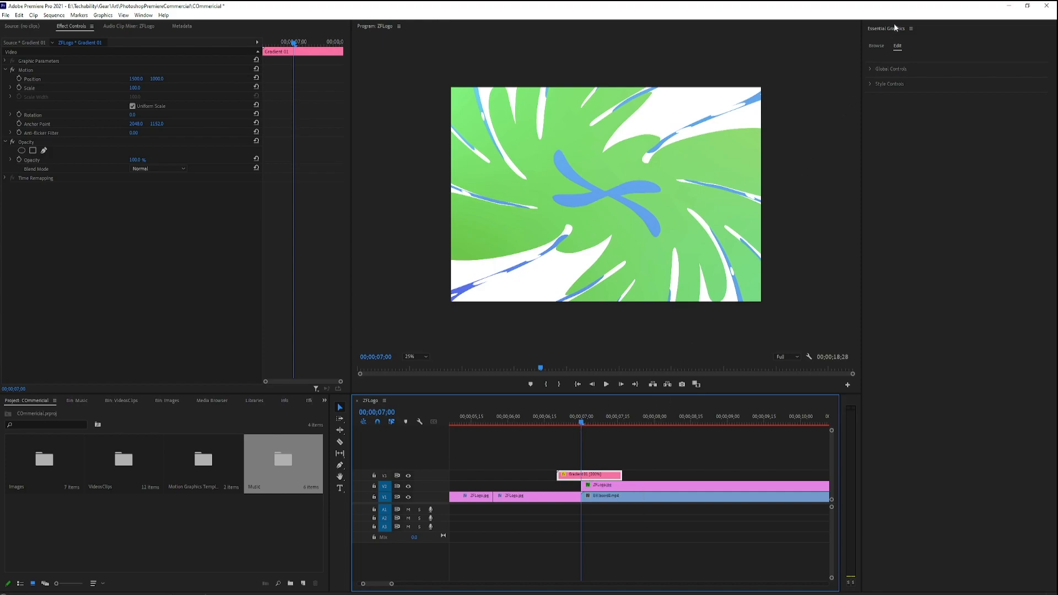
{"action": "left_click", "coordinate": [897, 47]}
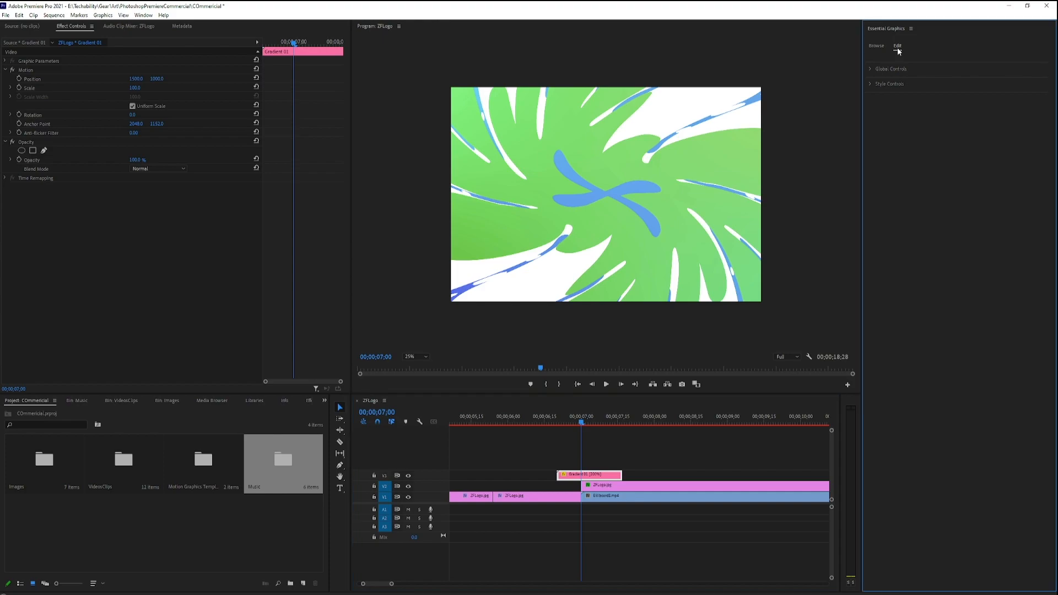
{"action": "left_click", "coordinate": [871, 69]}
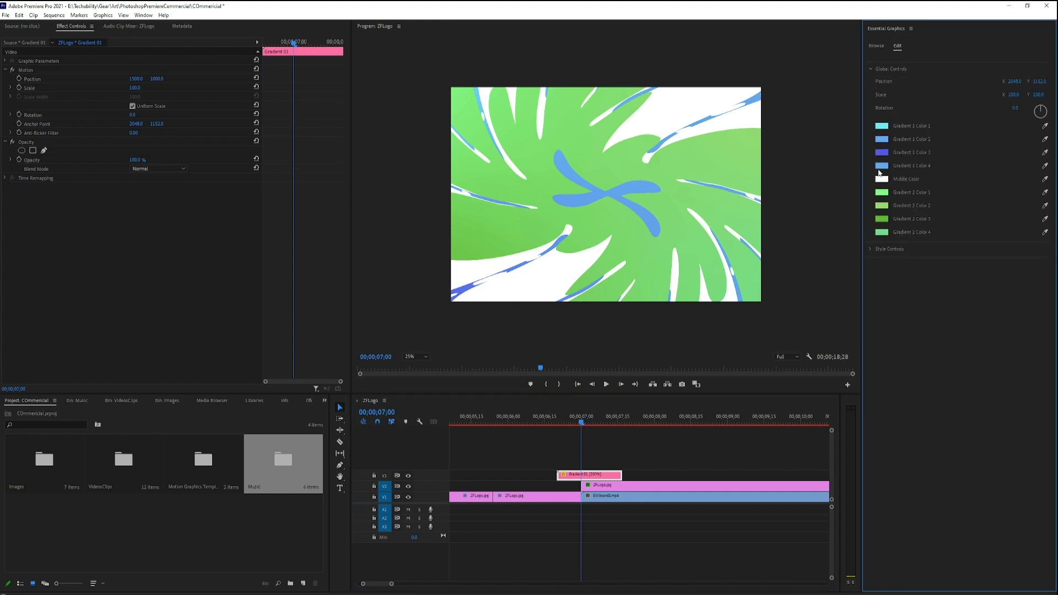
{"action": "left_click", "coordinate": [870, 250]}
{"action": "left_click", "coordinate": [880, 126]}
{"action": "left_click", "coordinate": [923, 121]}
{"action": "left_click_drag", "start_coordinate": [921, 118], "coordinate": [923, 110]}
{"action": "left_click", "coordinate": [898, 157]}
{"action": "left_click", "coordinate": [990, 90]}
Set Gradient 1 Color 2 to a greyish blue.
{"action": "left_click", "coordinate": [882, 139]}
{"action": "left_click", "coordinate": [851, 167]}
{"action": "left_click", "coordinate": [991, 90]}
Set the gradient's Middle Color to dark red and Gradient 1 Color 4 to a muted blue.
{"action": "left_click", "coordinate": [882, 179]}
{"action": "left_click", "coordinate": [886, 168]}
{"action": "left_click", "coordinate": [991, 90]}
{"action": "left_click", "coordinate": [881, 166]}
{"action": "left_click", "coordinate": [990, 102]}
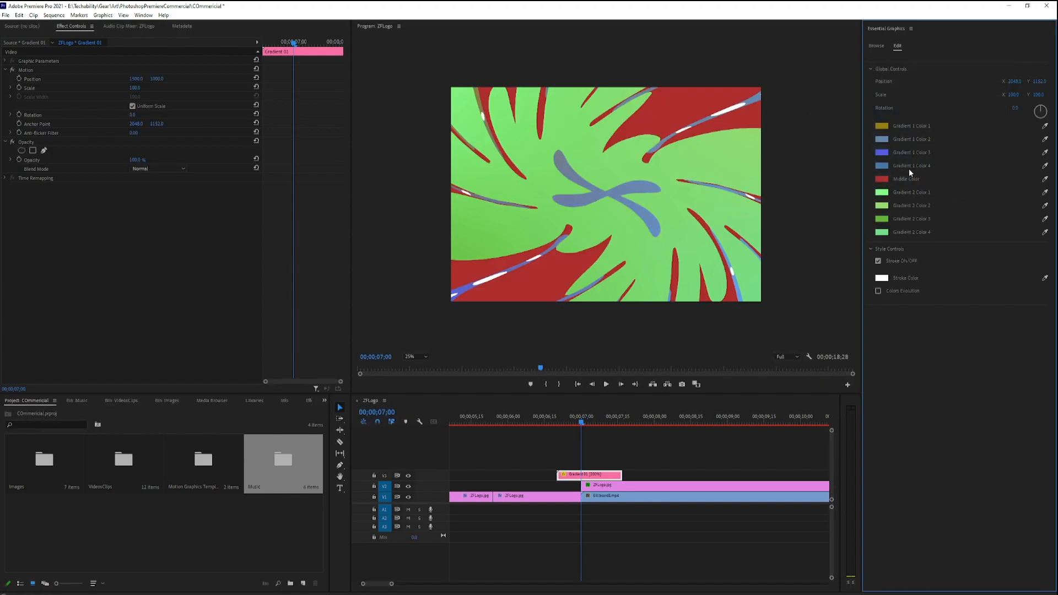
Set the gradient's Stroke Color to a muted, greyish red.
{"action": "left_click", "coordinate": [881, 277]}
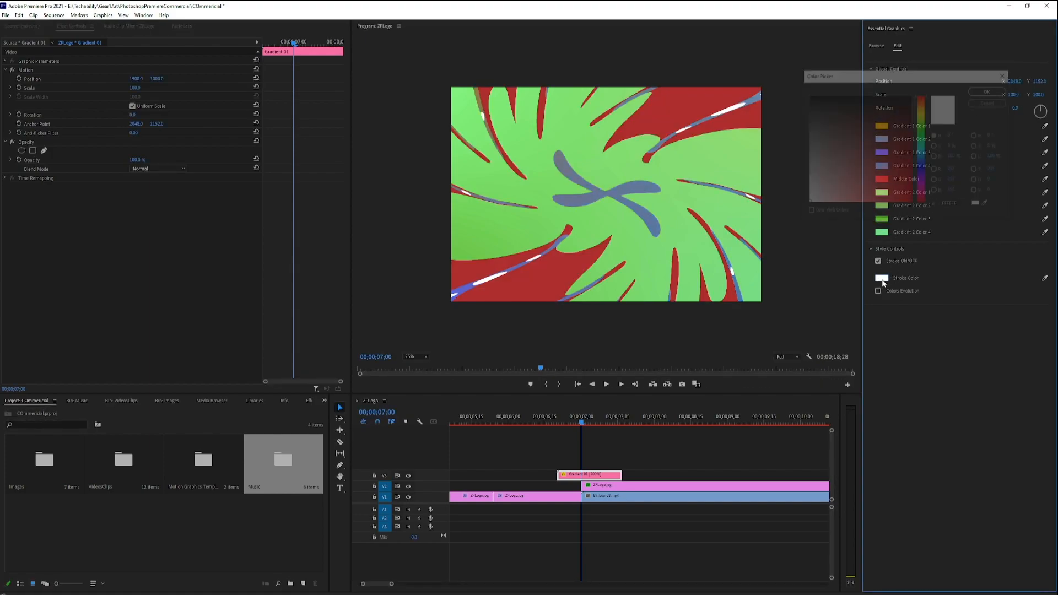
{"action": "left_click", "coordinate": [888, 164]}
{"action": "left_click", "coordinate": [992, 89]}
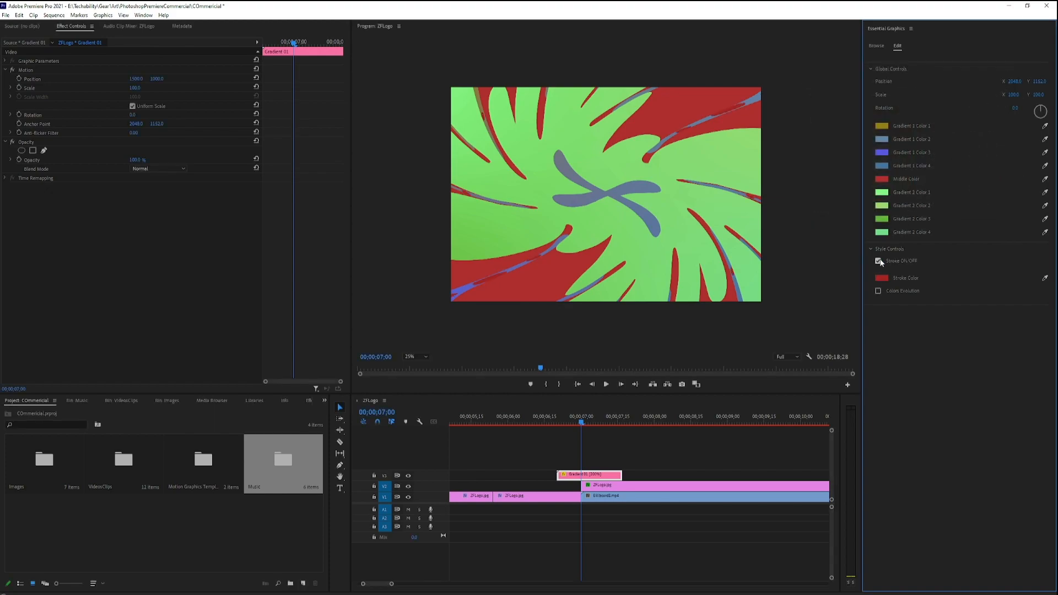
{"action": "left_click", "coordinate": [882, 278]}
{"action": "left_click", "coordinate": [852, 166]}
{"action": "left_click", "coordinate": [991, 90]}
Play back the recolored gradient transition from 00;00;06;21.
{"action": "left_click_drag", "start_coordinate": [582, 424], "coordinate": [560, 422]}
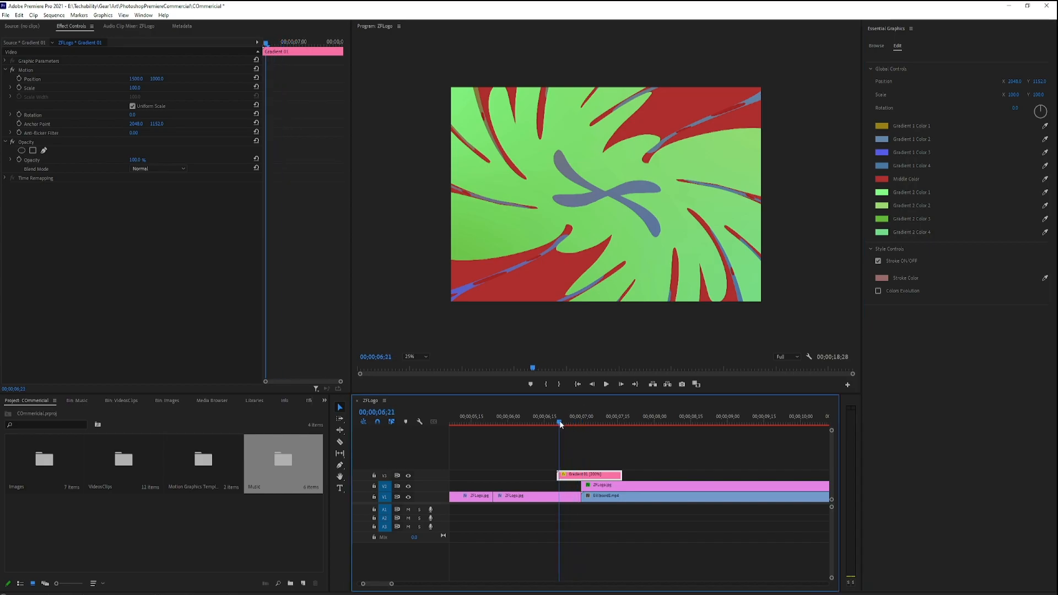
{"action": "key", "text": "space"}
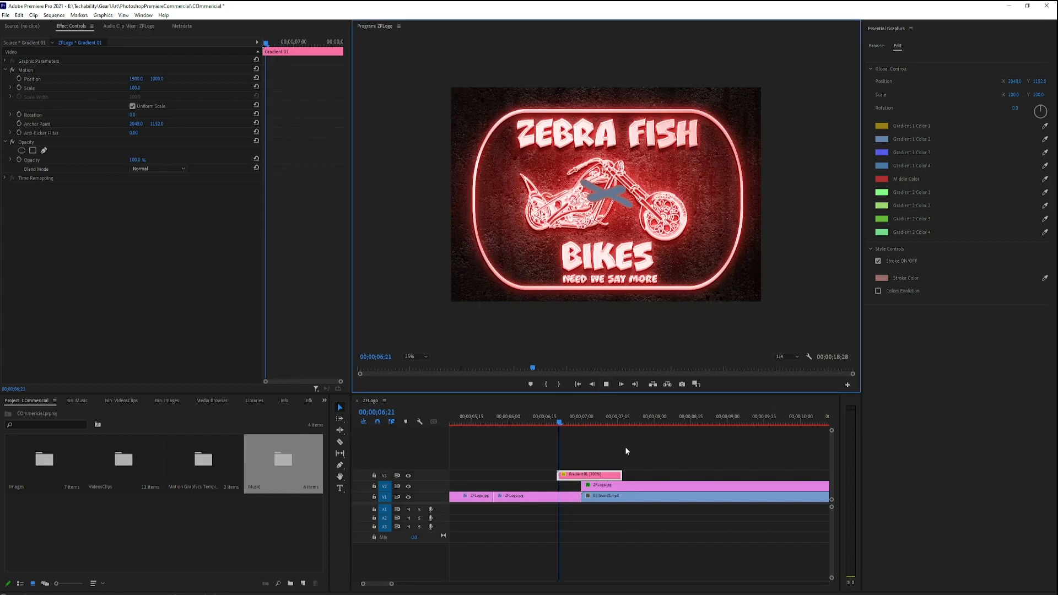
{"action": "left_click", "coordinate": [606, 385]}
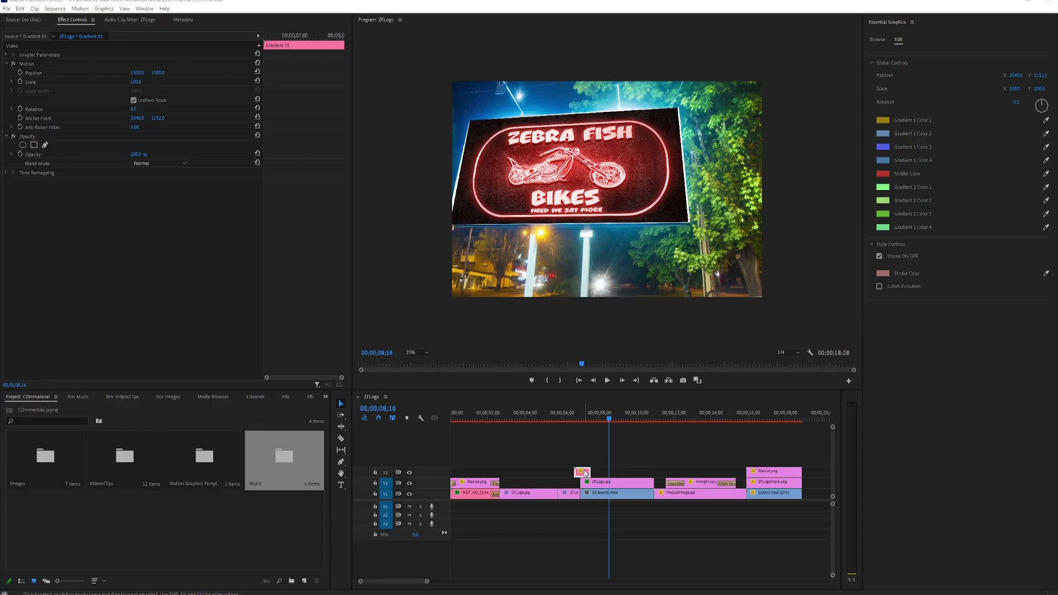
Duplicate the Gradient 01 clip on V3 over the cut between the billboard video and the product image.
{"action": "scroll", "coordinate": [621, 494], "scroll_direction": "up", "scroll_amount": 3}
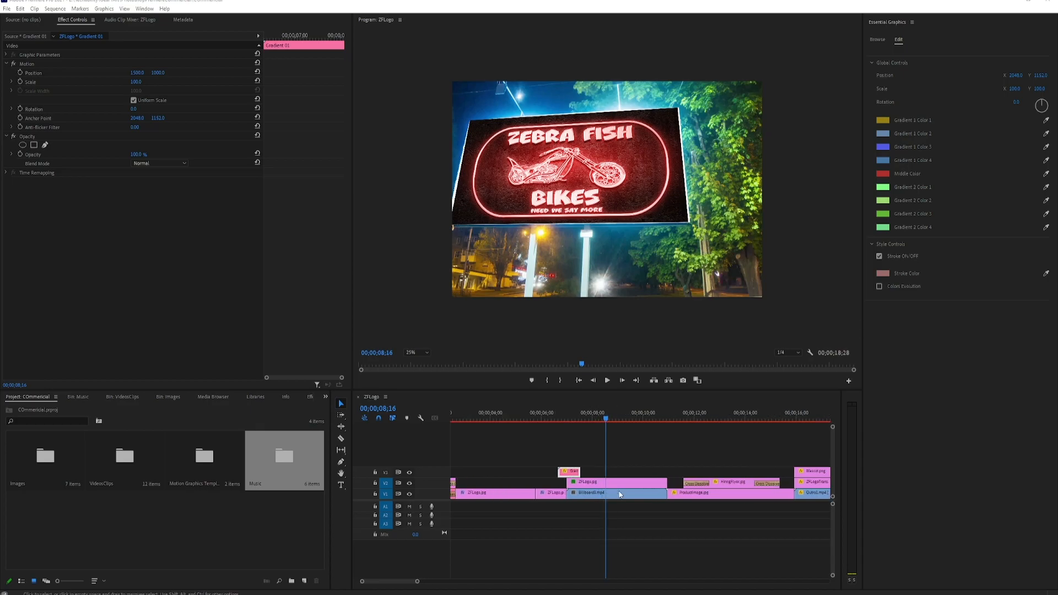
{"action": "left_click", "coordinate": [567, 475]}
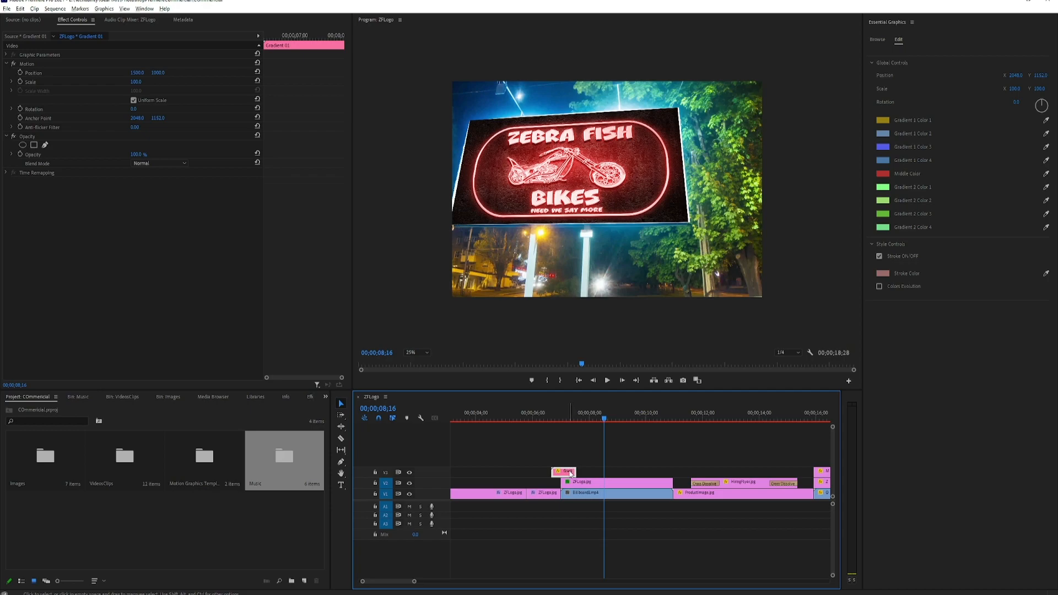
{"action": "left_click_drag", "start_coordinate": [572, 473], "coordinate": [678, 474]}
Browse the gradient templates again and select Gradient 05.
{"action": "left_click", "coordinate": [877, 40]}
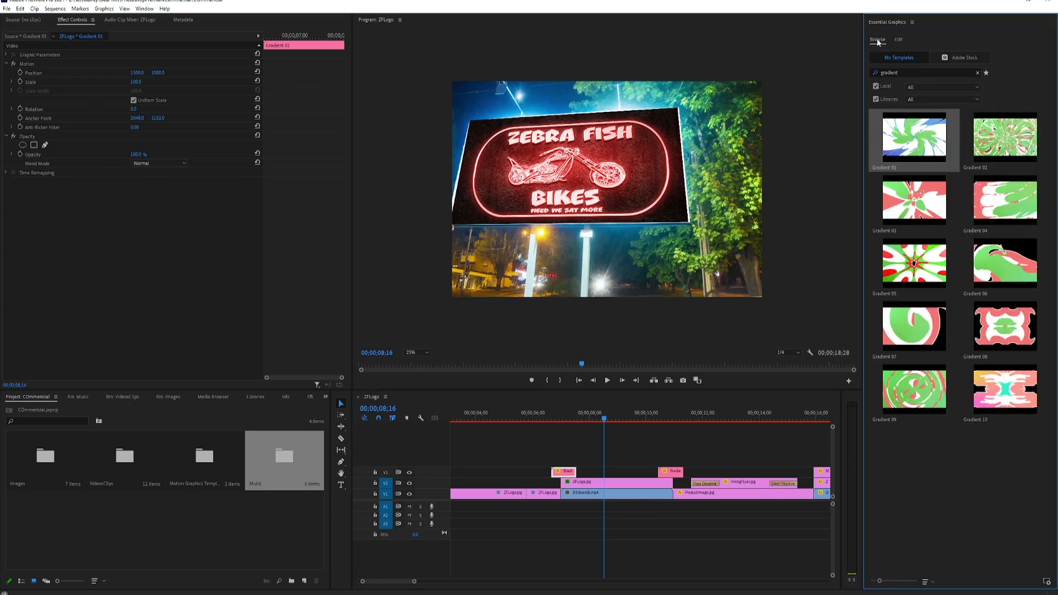
{"action": "left_click", "coordinate": [920, 282]}
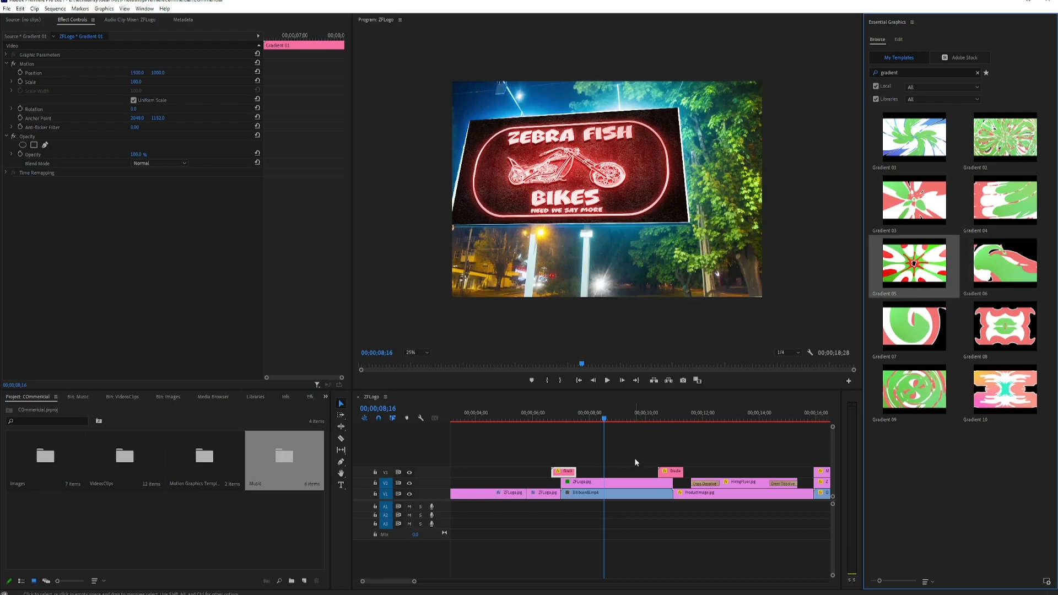
{"action": "scroll", "coordinate": [658, 442], "scroll_direction": "down", "scroll_amount": 3}
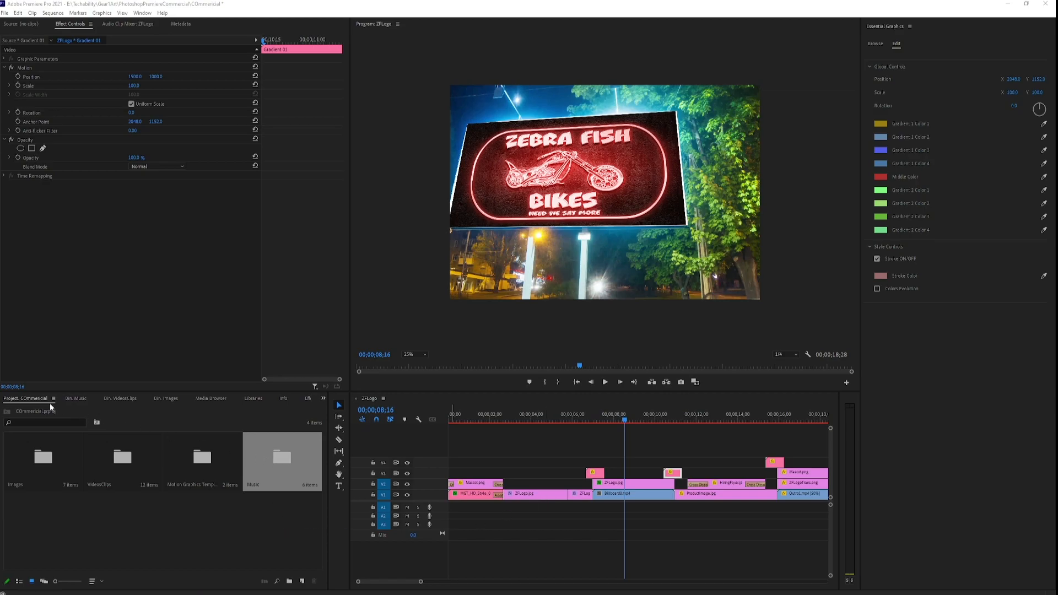
Open the Music bin and place Emotional.mp3 on audio track A1 at the start of the sequence.
{"action": "double_click", "coordinate": [286, 459]}
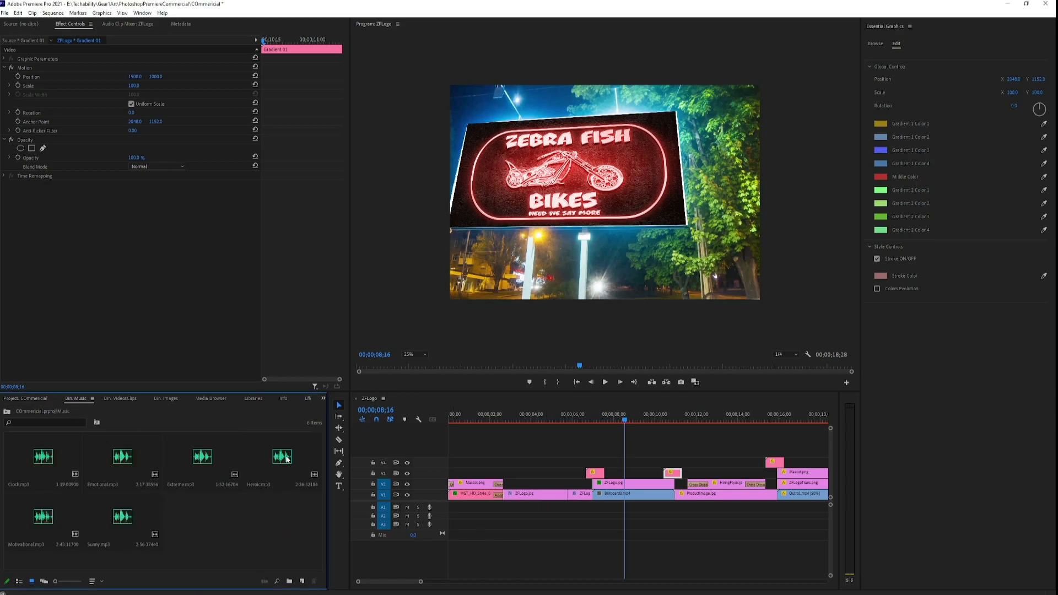
{"action": "left_click", "coordinate": [34, 465]}
{"action": "left_click", "coordinate": [121, 465]}
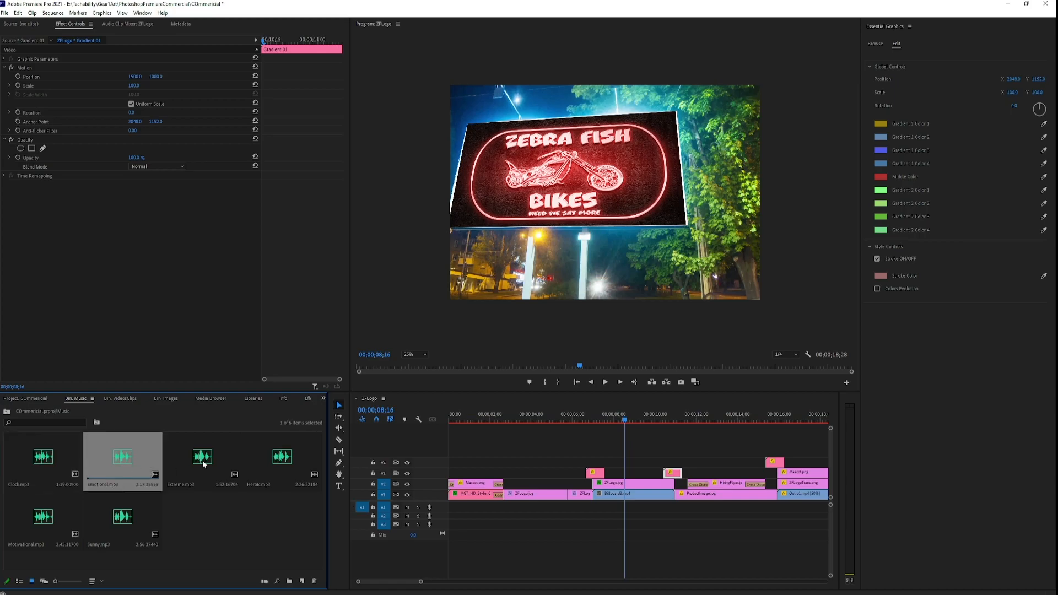
{"action": "left_click", "coordinate": [203, 465]}
{"action": "left_click_drag", "start_coordinate": [131, 465], "coordinate": [441, 508]}
{"action": "left_click_drag", "start_coordinate": [422, 582], "coordinate": [356, 583]}
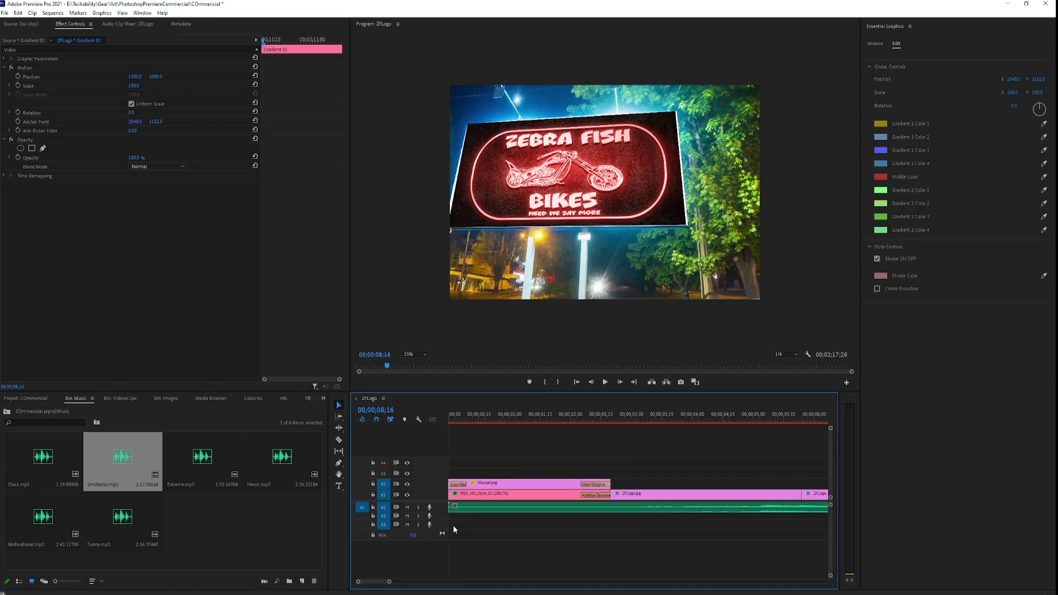
{"action": "left_click", "coordinate": [523, 509]}
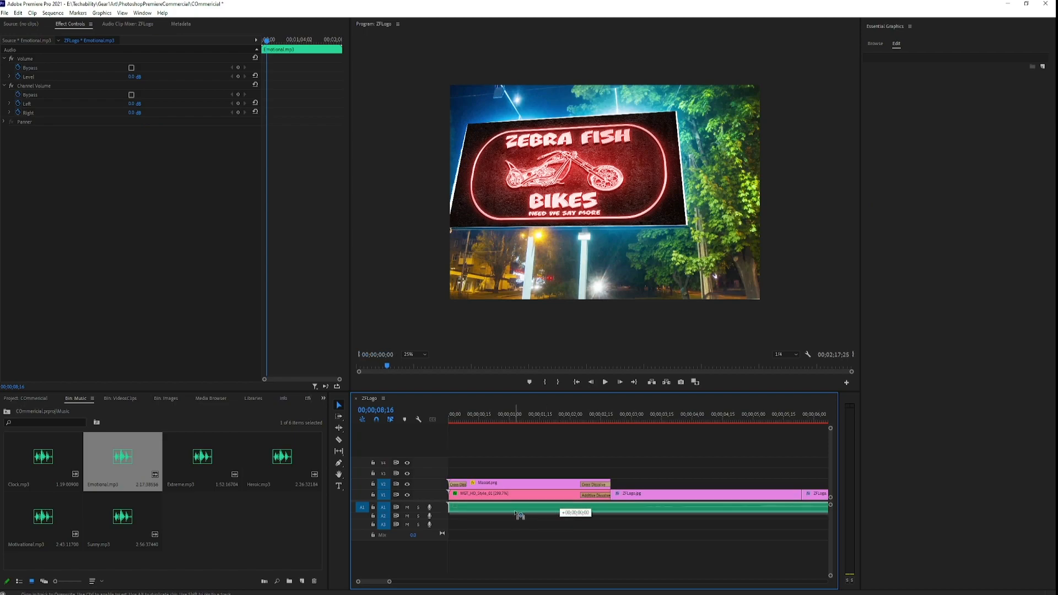
{"action": "left_click_drag", "start_coordinate": [390, 584], "coordinate": [470, 590]}
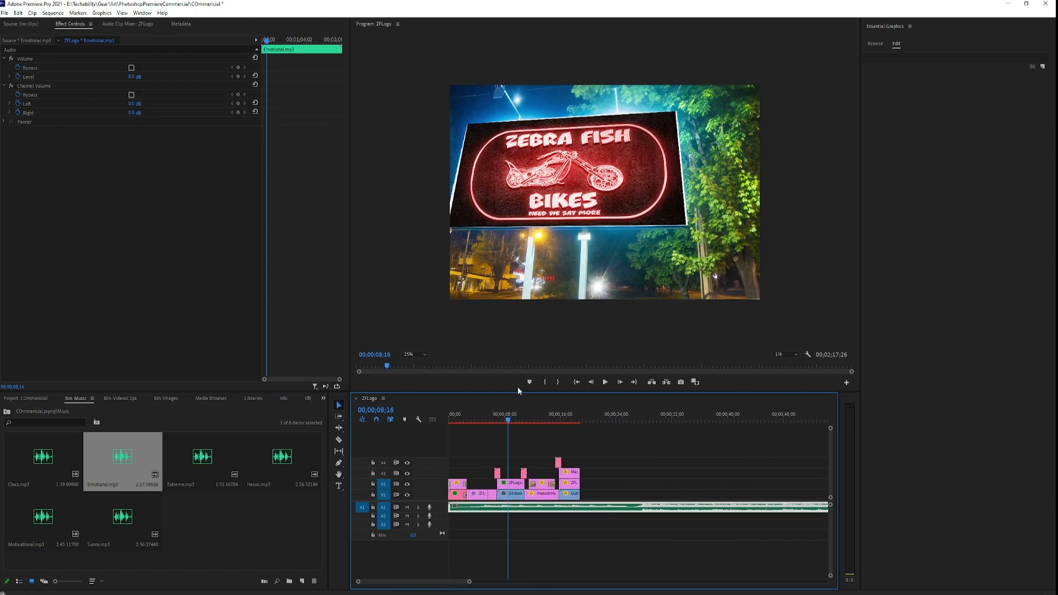
Play back the sequence from 00;00;00;00 to hear how the music fits.
{"action": "left_click_drag", "start_coordinate": [508, 421], "coordinate": [449, 422]}
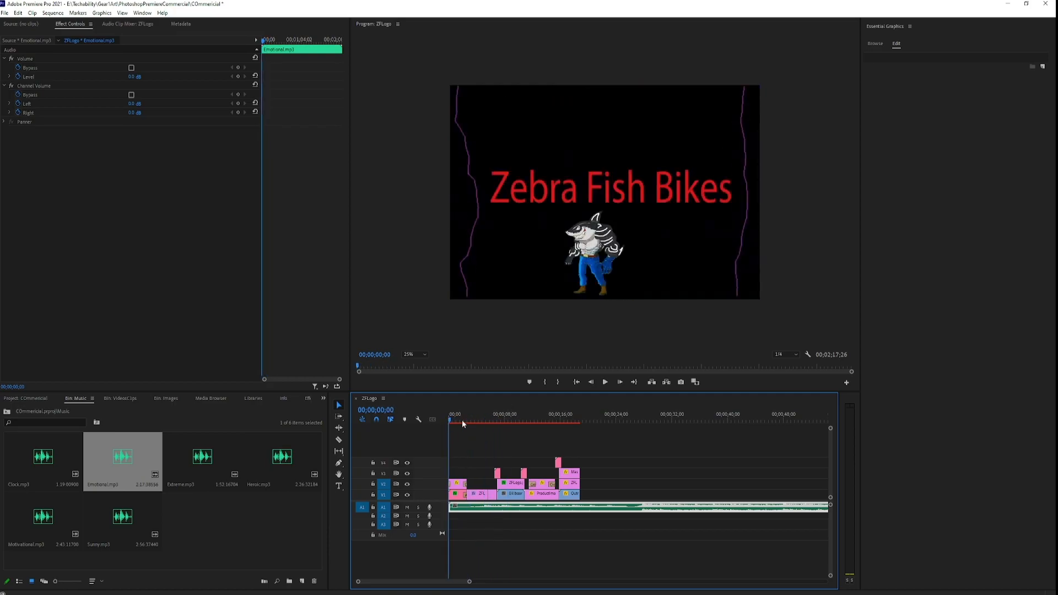
{"action": "left_click", "coordinate": [605, 382]}
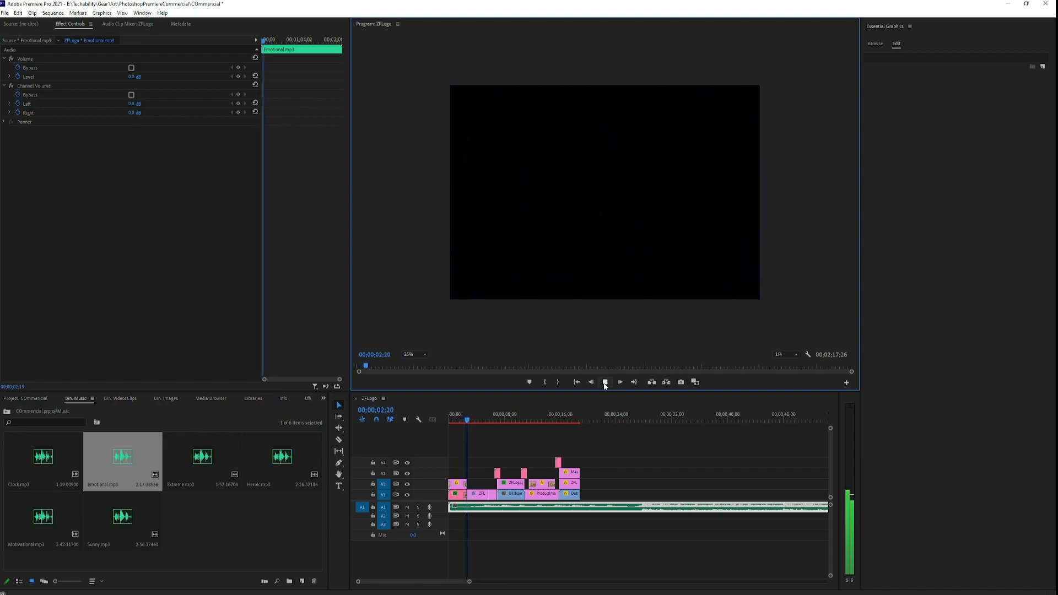
{"action": "left_click", "coordinate": [605, 383]}
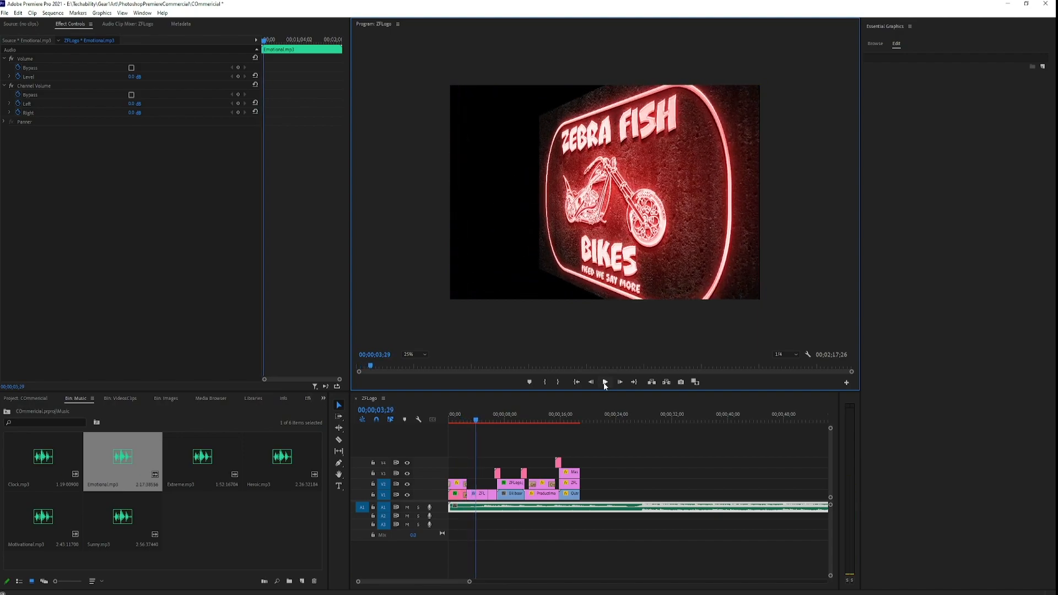
Replace the Emotional.mp3 clip on A1 with Extreme.mp3, starting at the beginning of the sequence.
{"action": "left_click", "coordinate": [577, 509]}
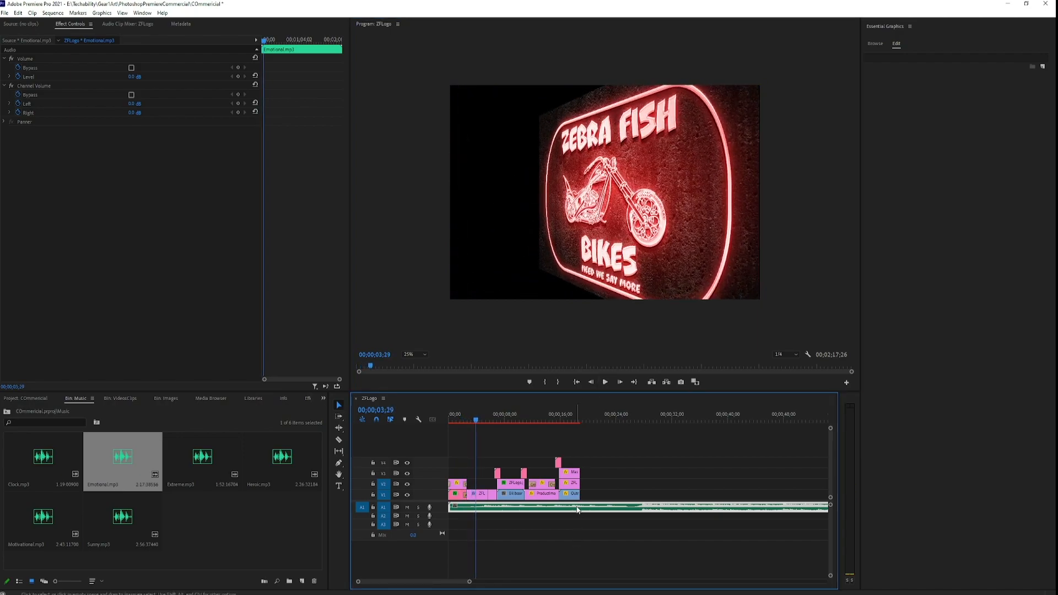
{"action": "key", "text": "Delete"}
{"action": "left_click_drag", "start_coordinate": [223, 478], "coordinate": [451, 510]}
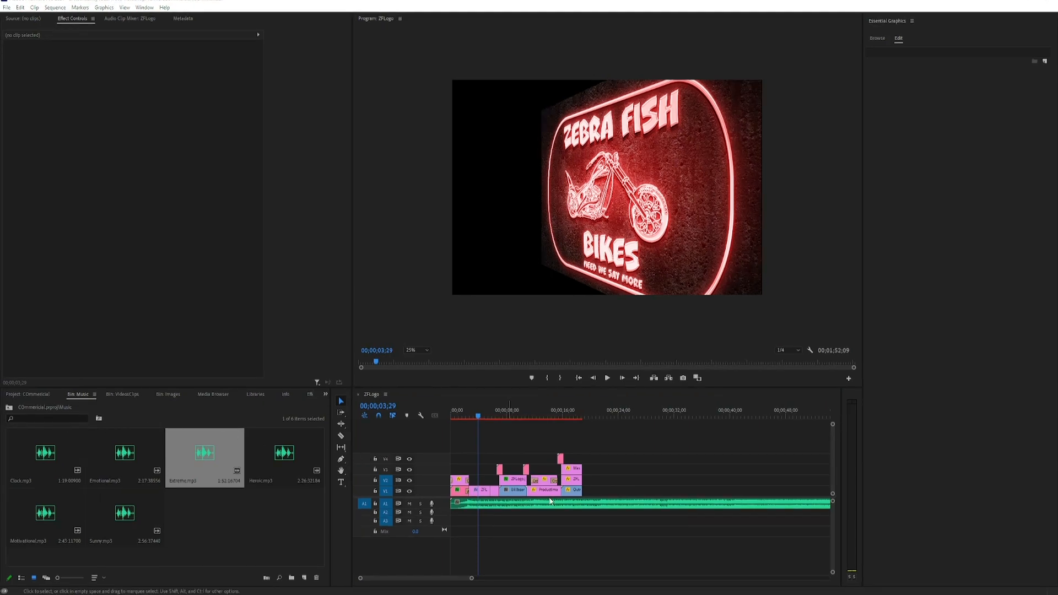
Split Extreme.mp3 with the Razor tool where the last video clip ends and delete the excess music.
{"action": "scroll", "coordinate": [580, 503], "scroll_direction": "up", "scroll_amount": 1}
{"action": "left_click_drag", "start_coordinate": [467, 580], "coordinate": [509, 569]}
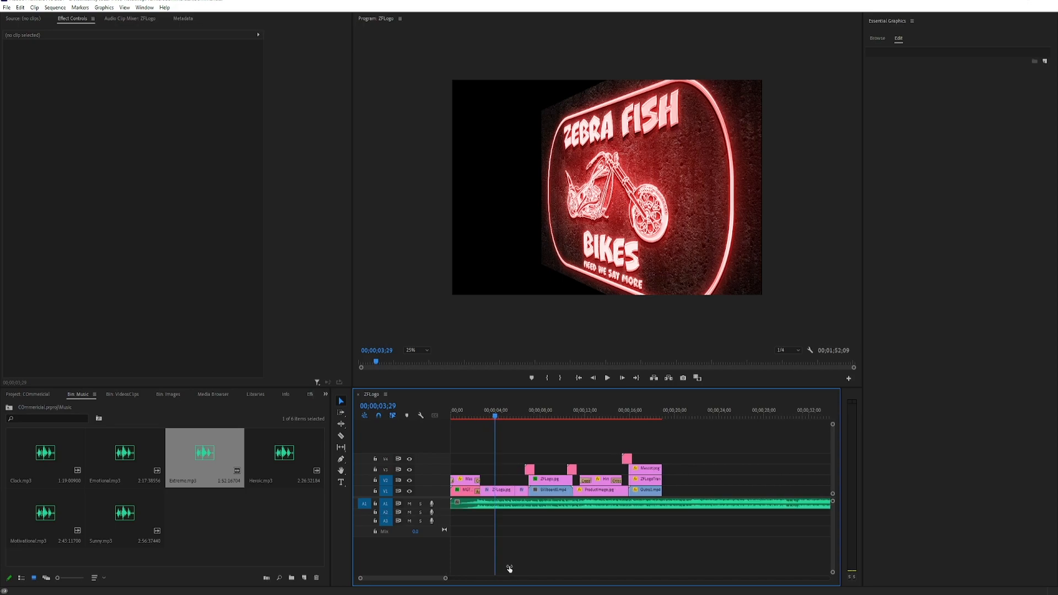
{"action": "left_click", "coordinate": [342, 436]}
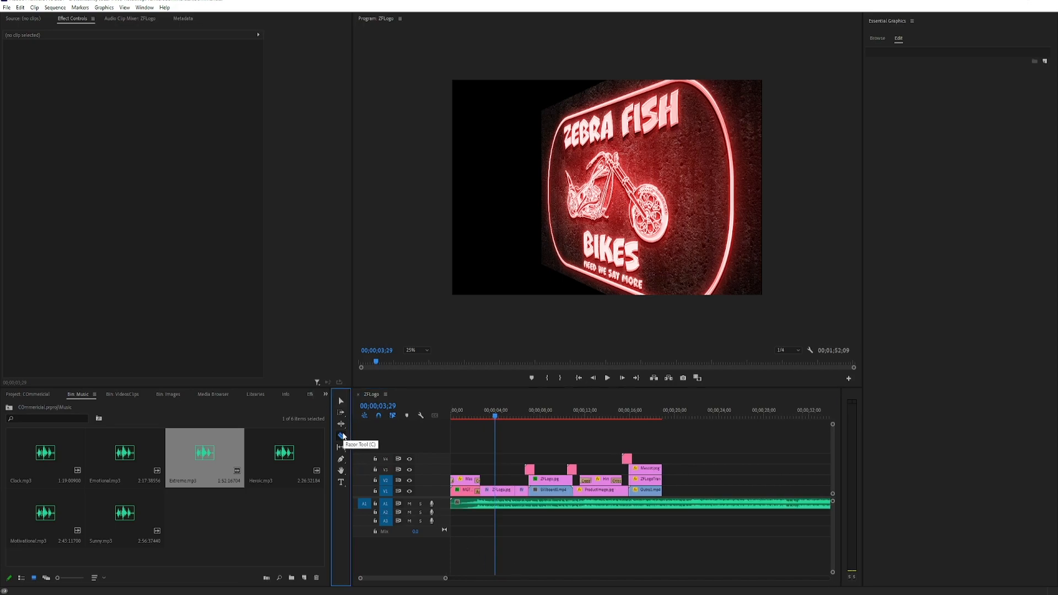
{"action": "left_click", "coordinate": [664, 504]}
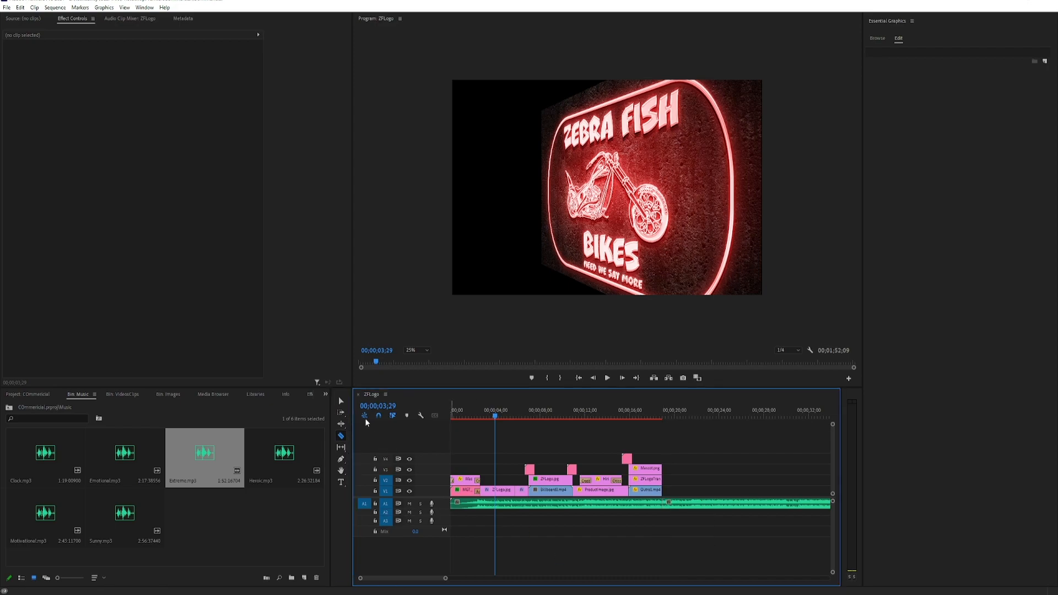
{"action": "left_click", "coordinate": [341, 402]}
{"action": "left_click", "coordinate": [739, 506]}
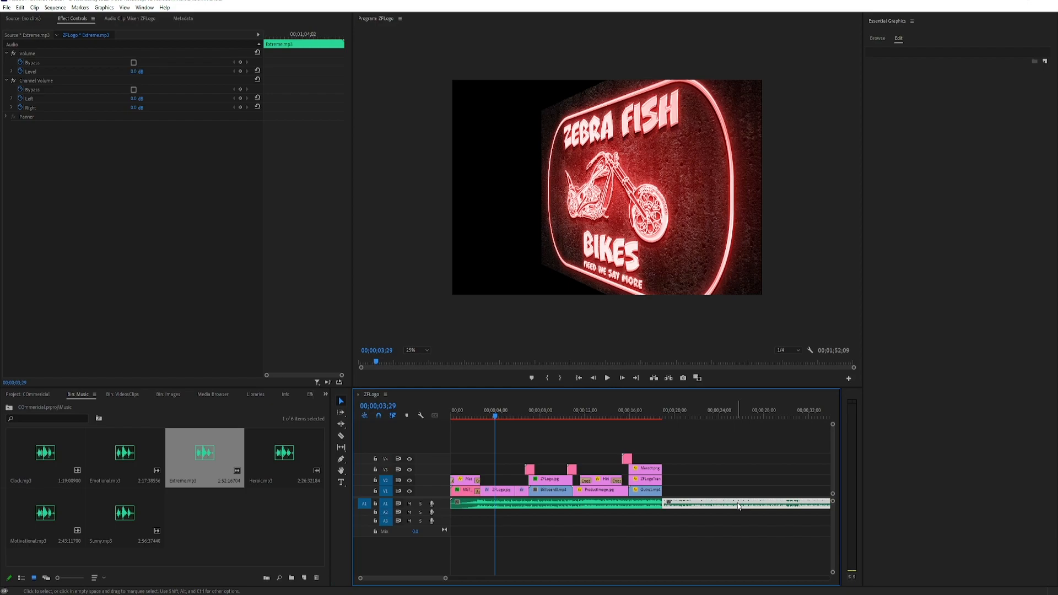
{"action": "key", "text": "Delete"}
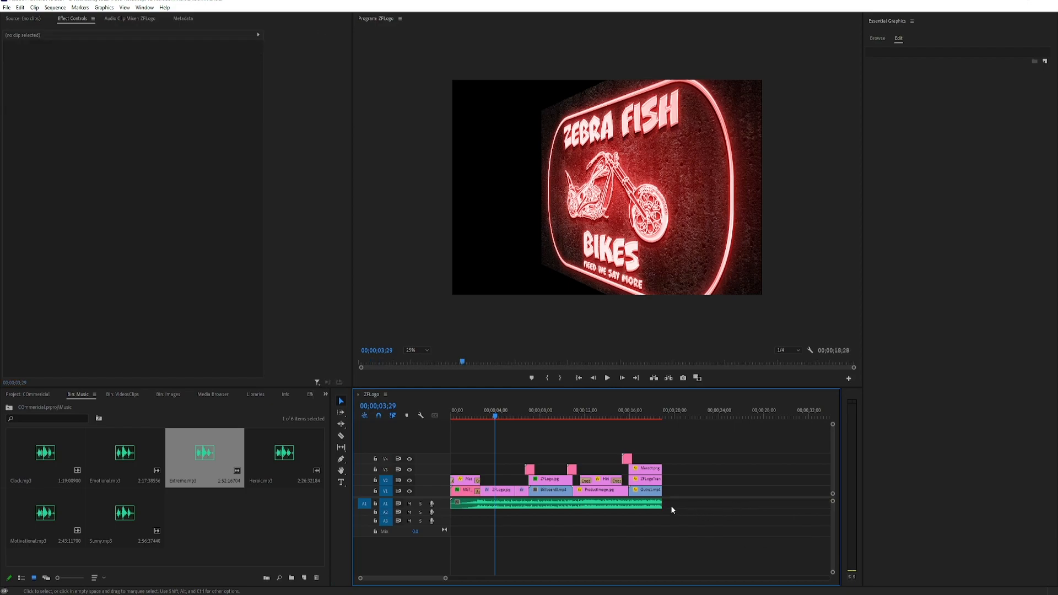
Add an Exponential Fade audio transition to the end of the Extreme.mp3 clip on A1.
{"action": "left_click", "coordinate": [308, 391]}
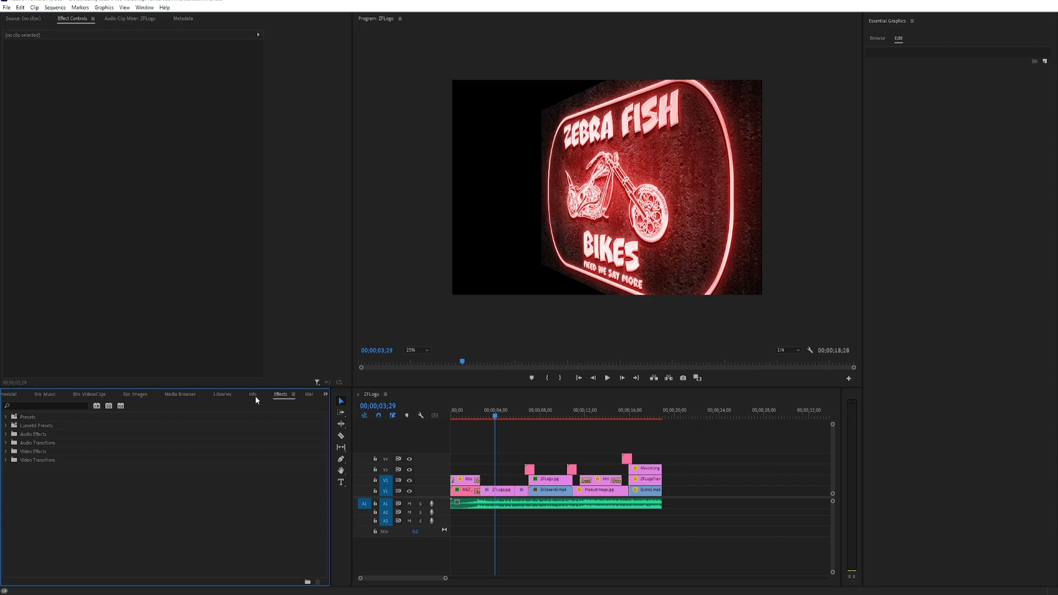
{"action": "left_click", "coordinate": [7, 444]}
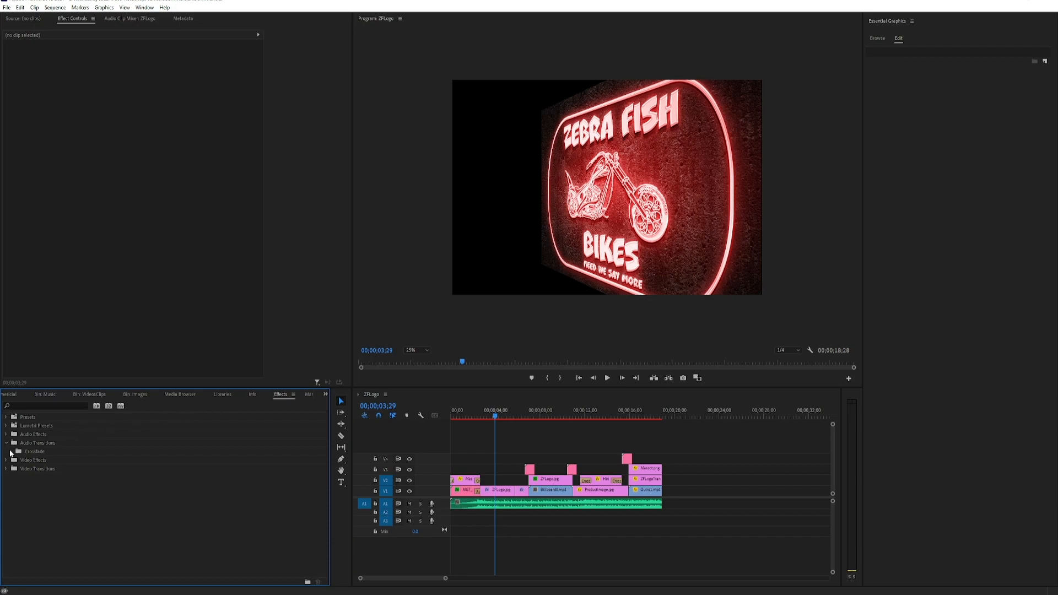
{"action": "left_click", "coordinate": [10, 452]}
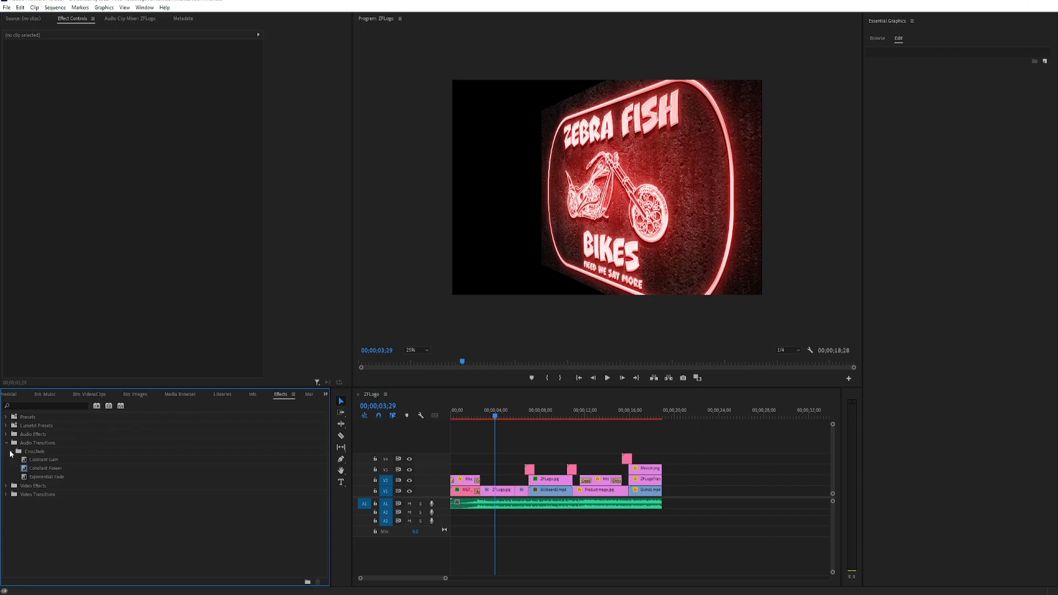
{"action": "left_click", "coordinate": [39, 478]}
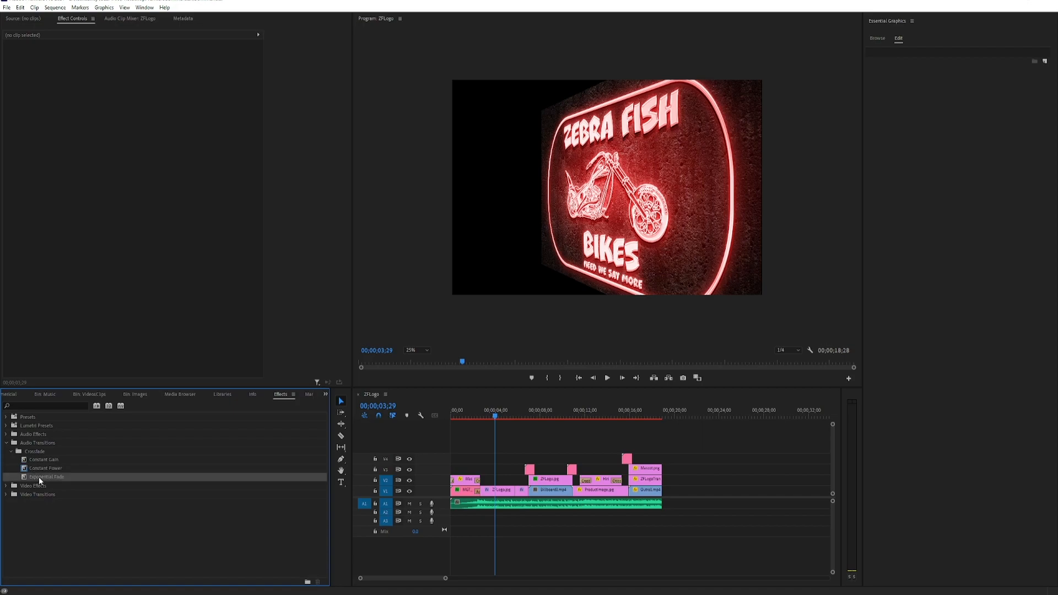
{"action": "left_click_drag", "start_coordinate": [38, 477], "coordinate": [658, 510]}
Lengthen the Exponential Fade slightly towards the clip's start and play back the music's ending.
{"action": "scroll", "coordinate": [652, 515], "scroll_direction": "up", "scroll_amount": 4}
{"action": "mouse_move", "coordinate": [654, 505]}
{"action": "left_mouse_down"}
{"action": "mouse_move", "coordinate": [620, 505]}
{"action": "mouse_move", "coordinate": [658, 504]}
{"action": "mouse_move", "coordinate": [646, 504]}
{"action": "left_mouse_up"}
{"action": "left_click", "coordinate": [618, 408]}
{"action": "left_click", "coordinate": [608, 378]}
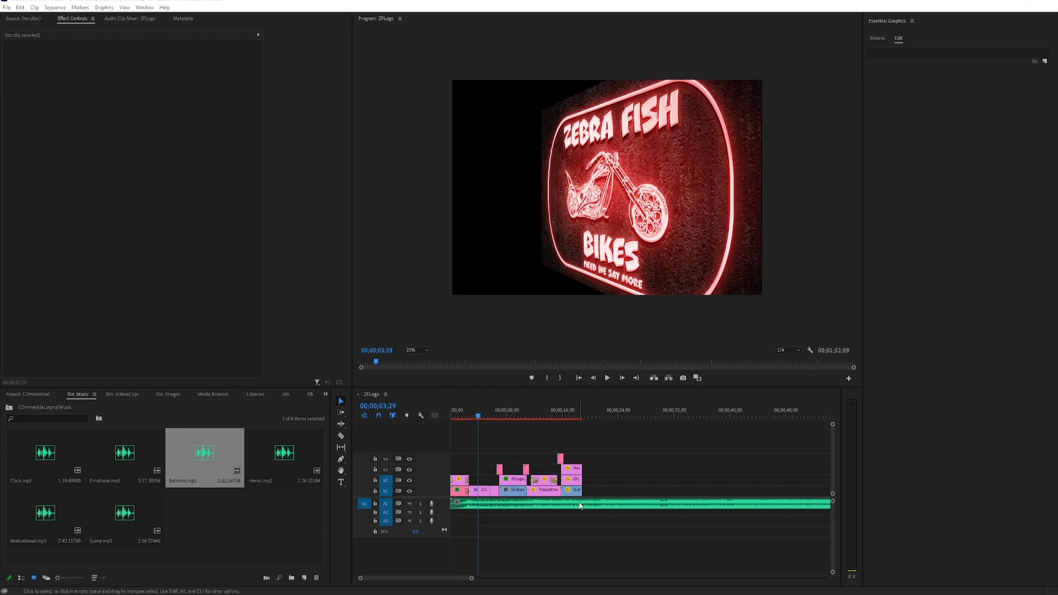
Cut the Extreme.mp3 clip at the end of the video tracks and remove the leftover music.
{"action": "scroll", "coordinate": [581, 504], "scroll_direction": "up", "scroll_amount": 1}
{"action": "left_click_drag", "start_coordinate": [467, 579], "coordinate": [446, 578]}
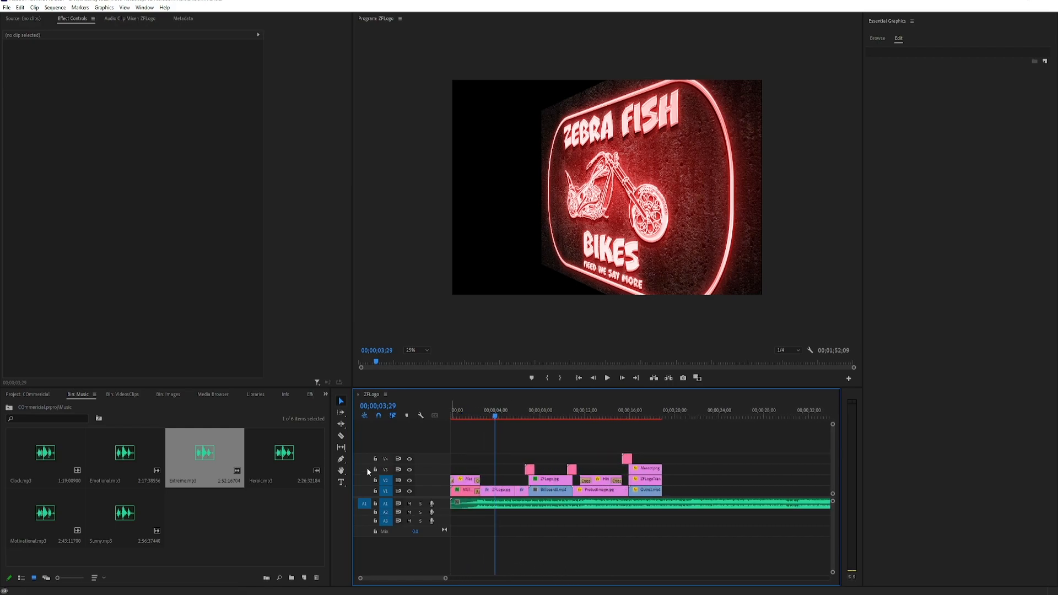
{"action": "left_click", "coordinate": [342, 435]}
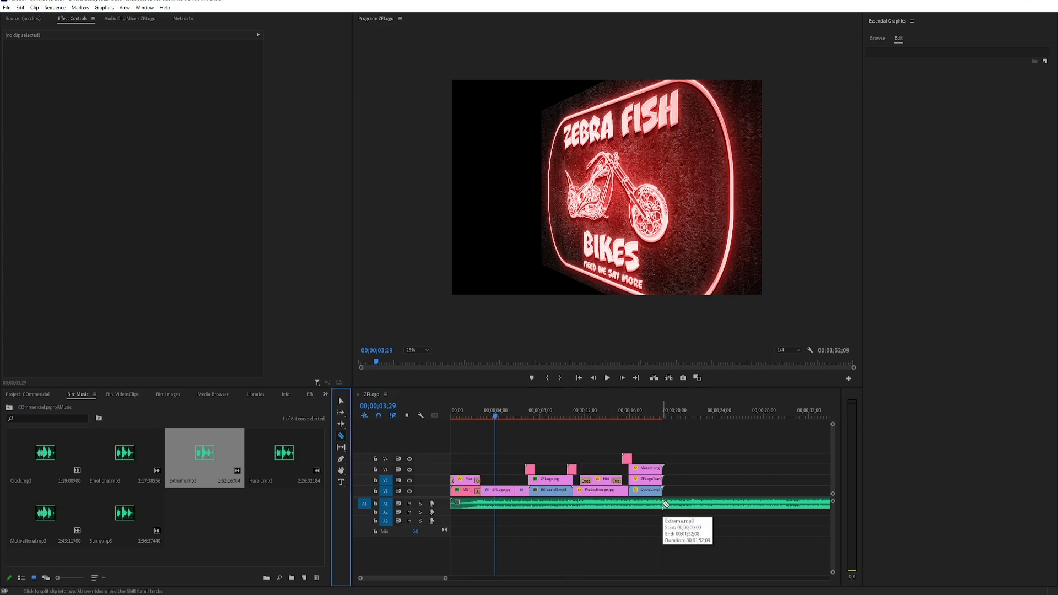
{"action": "left_click", "coordinate": [666, 504]}
{"action": "left_click", "coordinate": [340, 401]}
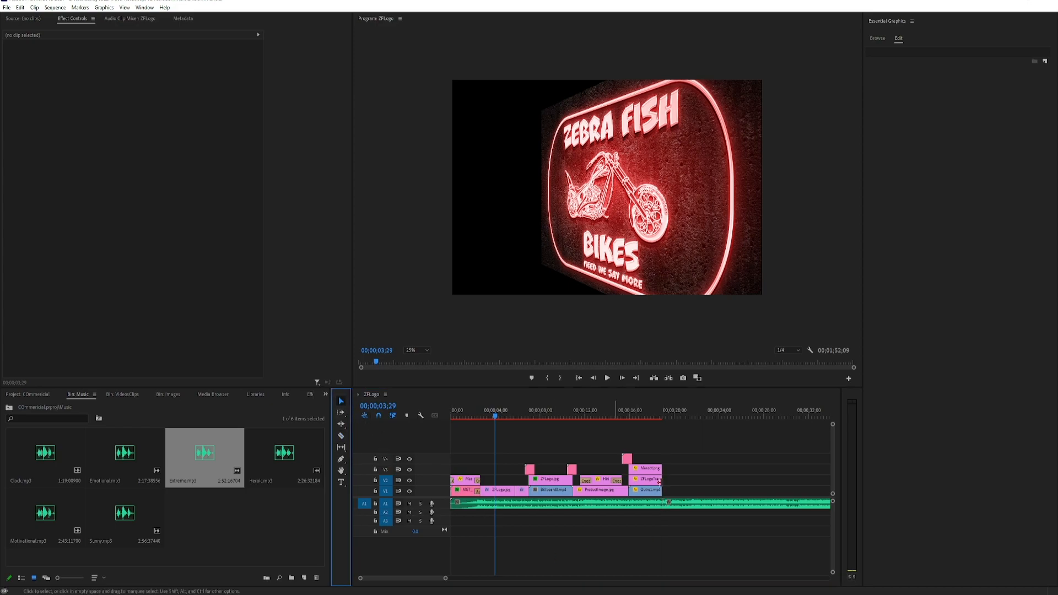
{"action": "left_click", "coordinate": [738, 506]}
{"action": "key", "text": "Delete"}
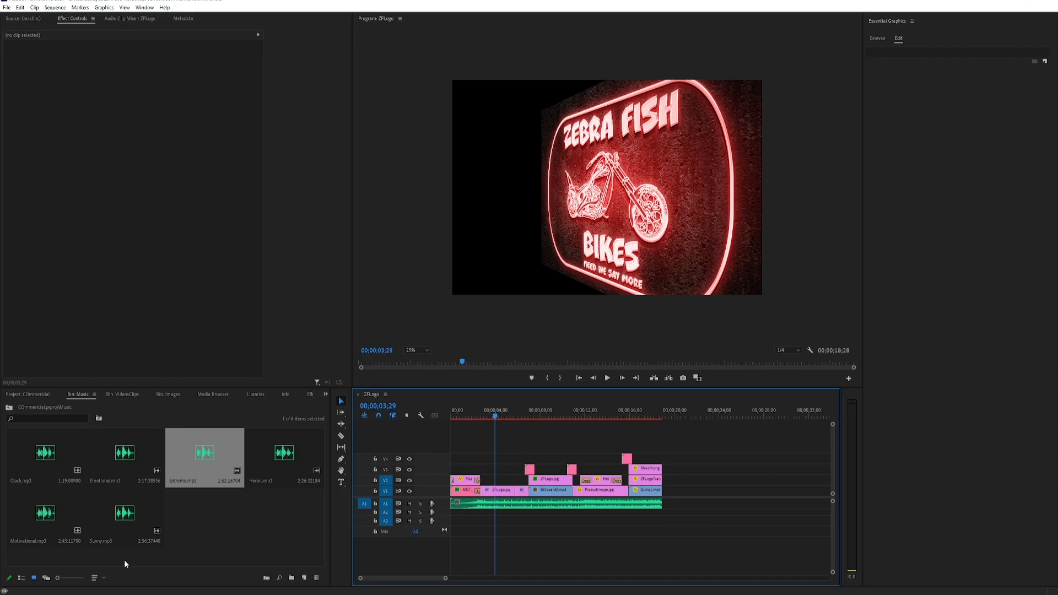
Apply the Exponential Fade crossfade to the end of the trimmed Extreme.mp3 clip on A1.
{"action": "left_click", "coordinate": [309, 394]}
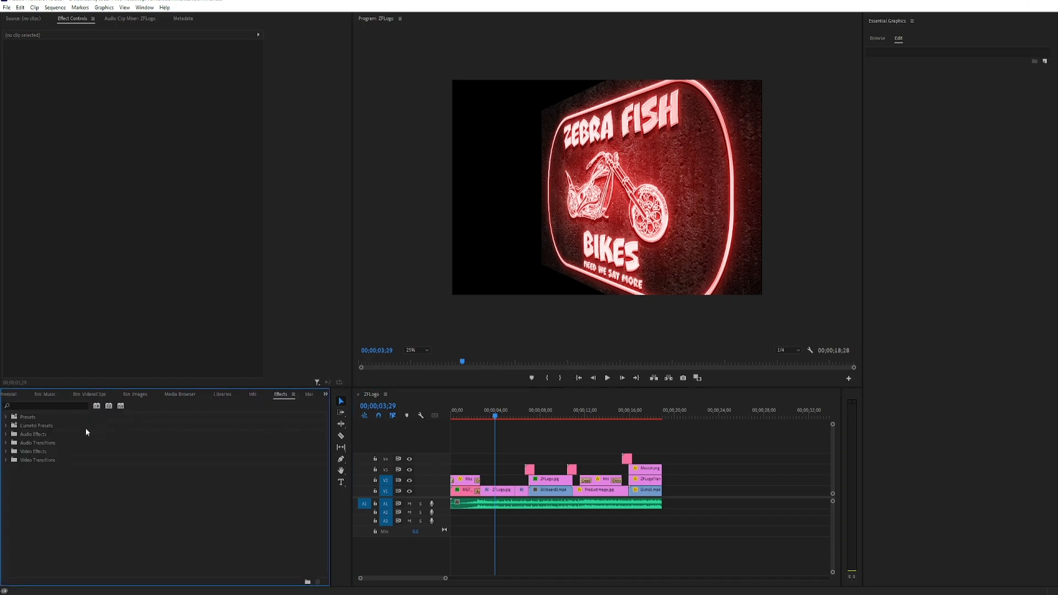
{"action": "left_click", "coordinate": [6, 442]}
{"action": "left_click", "coordinate": [10, 452]}
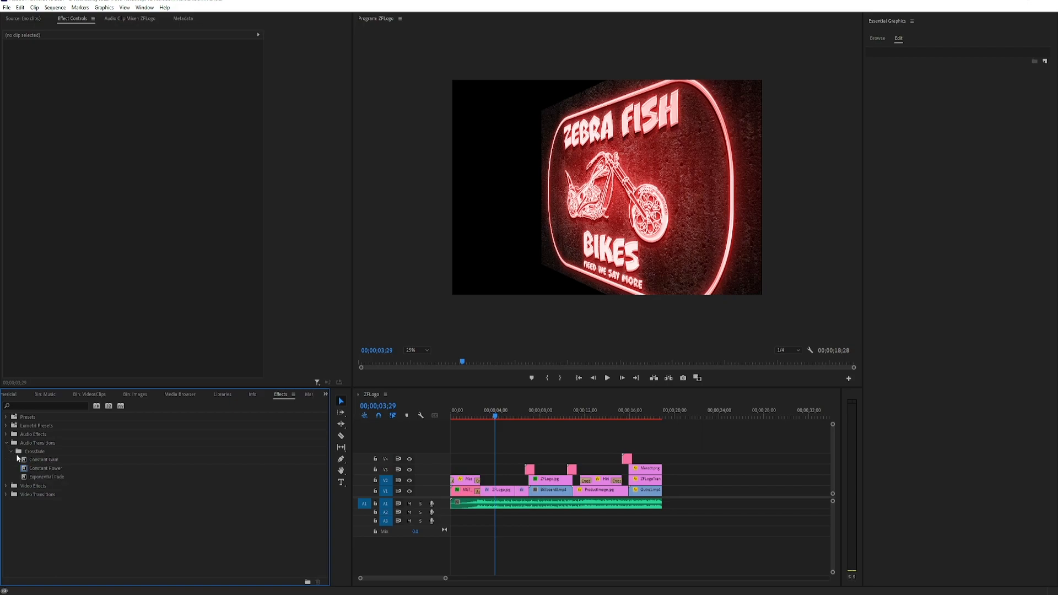
{"action": "left_click", "coordinate": [39, 477]}
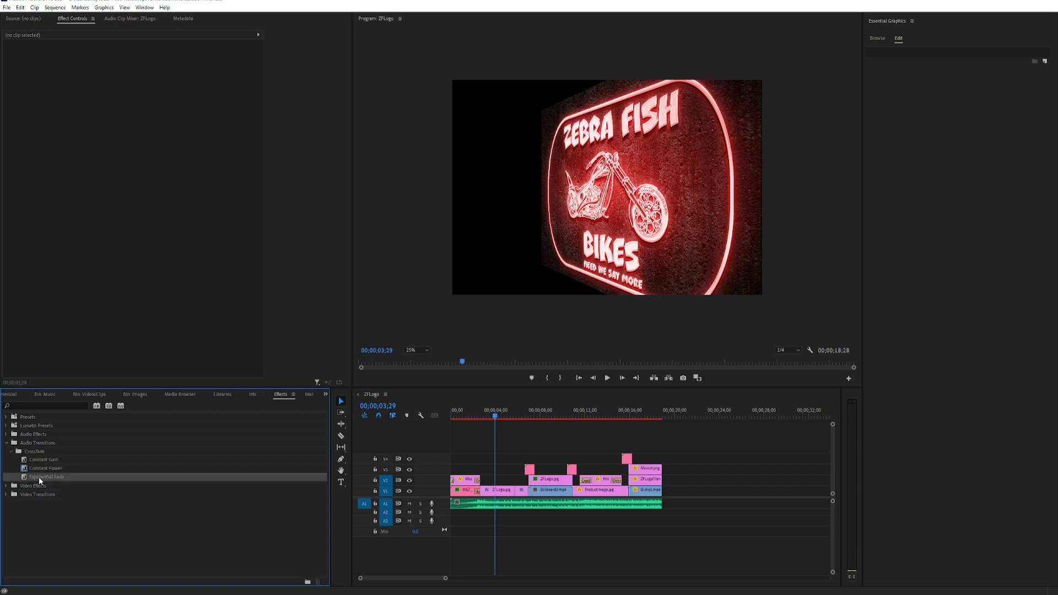
{"action": "left_click_drag", "start_coordinate": [39, 477], "coordinate": [656, 505]}
Extend the start of the music's Exponential Fade slightly earlier and play back from about 00;00;16;00.
{"action": "scroll", "coordinate": [651, 514], "scroll_direction": "up", "scroll_amount": 3}
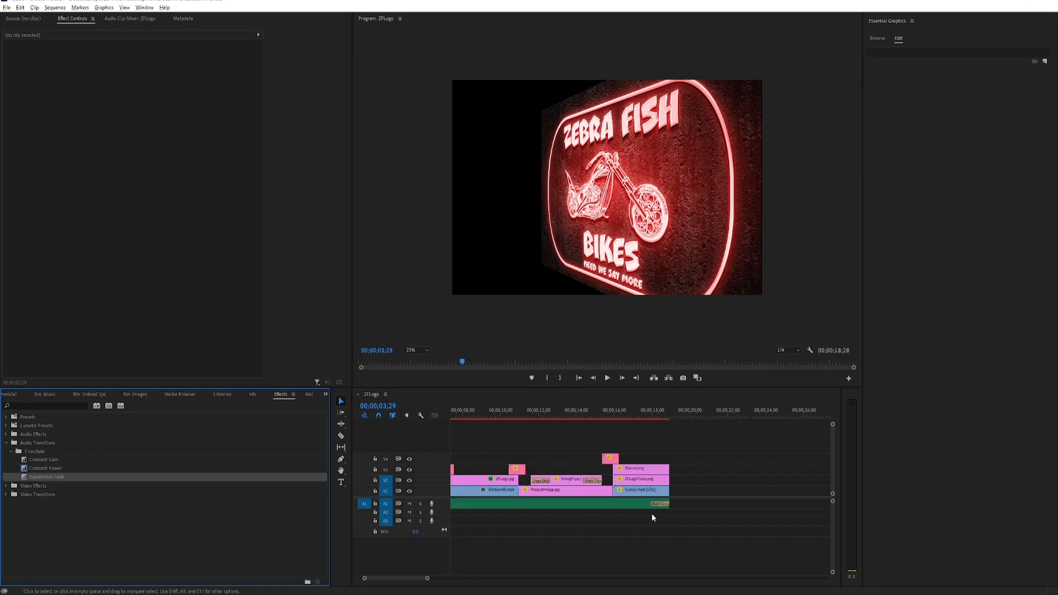
{"action": "mouse_move", "coordinate": [651, 505]}
{"action": "left_mouse_down"}
{"action": "mouse_move", "coordinate": [624, 505]}
{"action": "mouse_move", "coordinate": [645, 504]}
{"action": "left_mouse_up"}
{"action": "left_click", "coordinate": [617, 411]}
{"action": "left_click", "coordinate": [608, 379]}
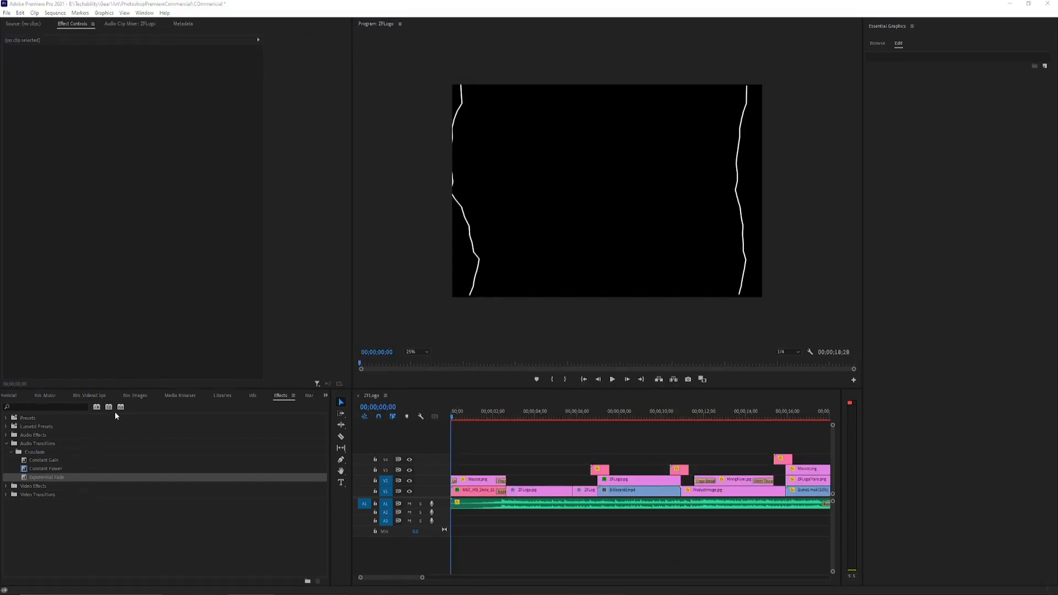
Open the media export settings for the ZFLogo sequence and choose the H.264 format.
{"action": "left_click_drag", "start_coordinate": [422, 578], "coordinate": [438, 586]}
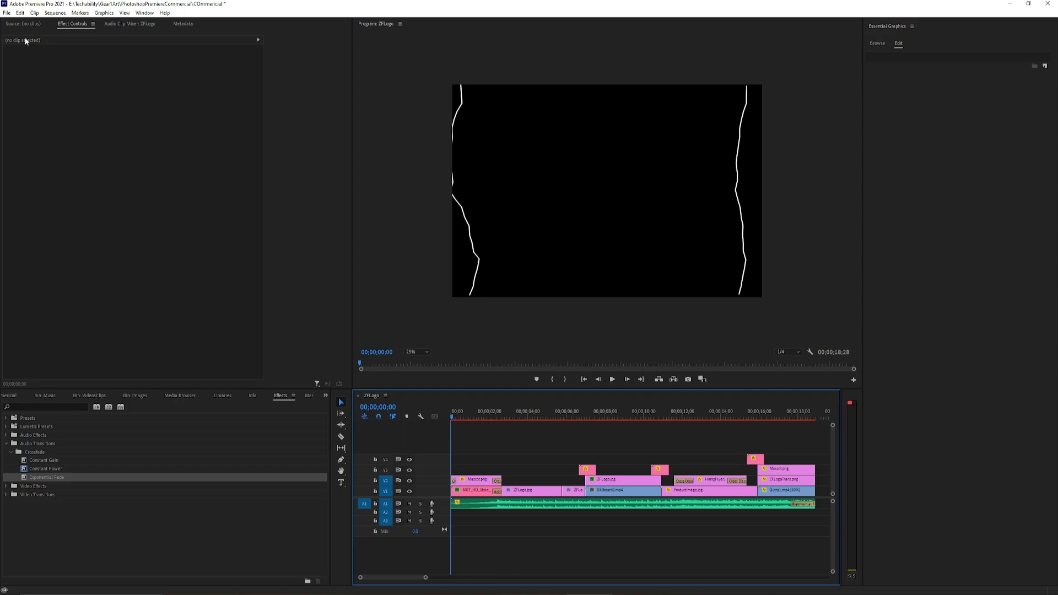
{"action": "left_click", "coordinate": [7, 14]}
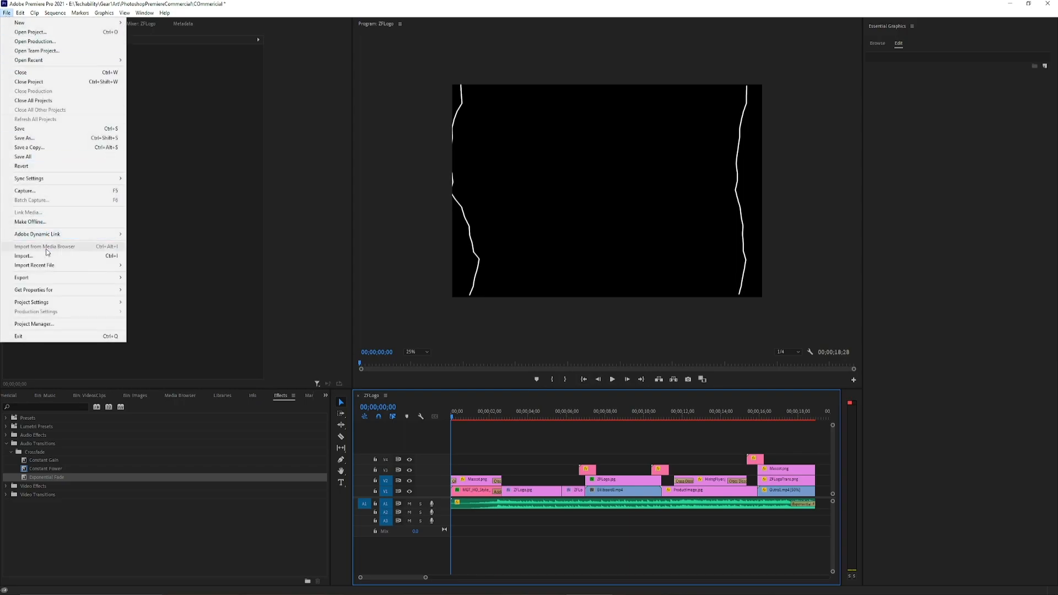
{"action": "mouse_move", "coordinate": [53, 280]}
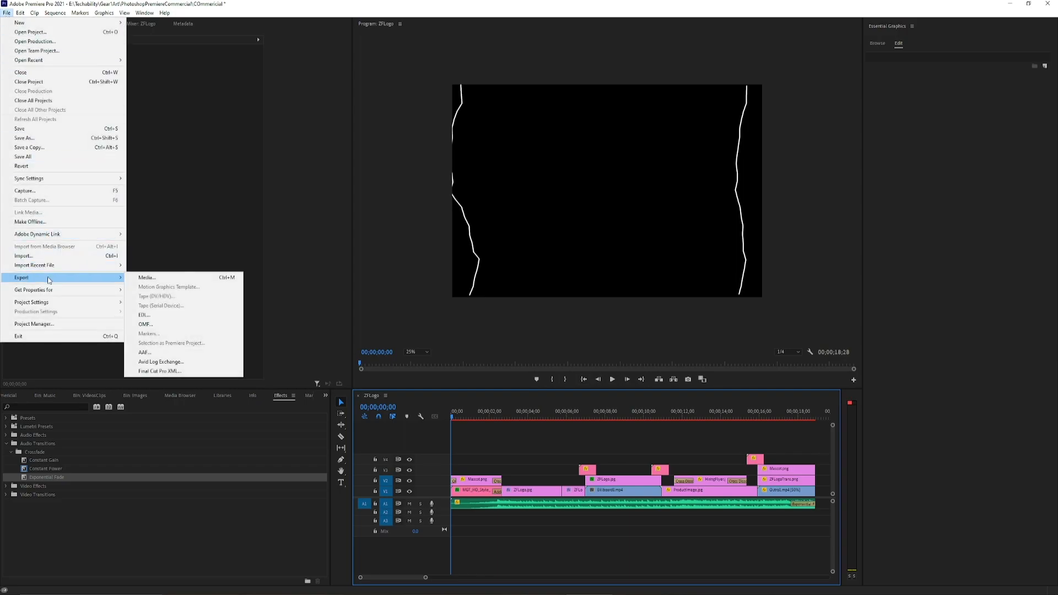
{"action": "left_click", "coordinate": [179, 283]}
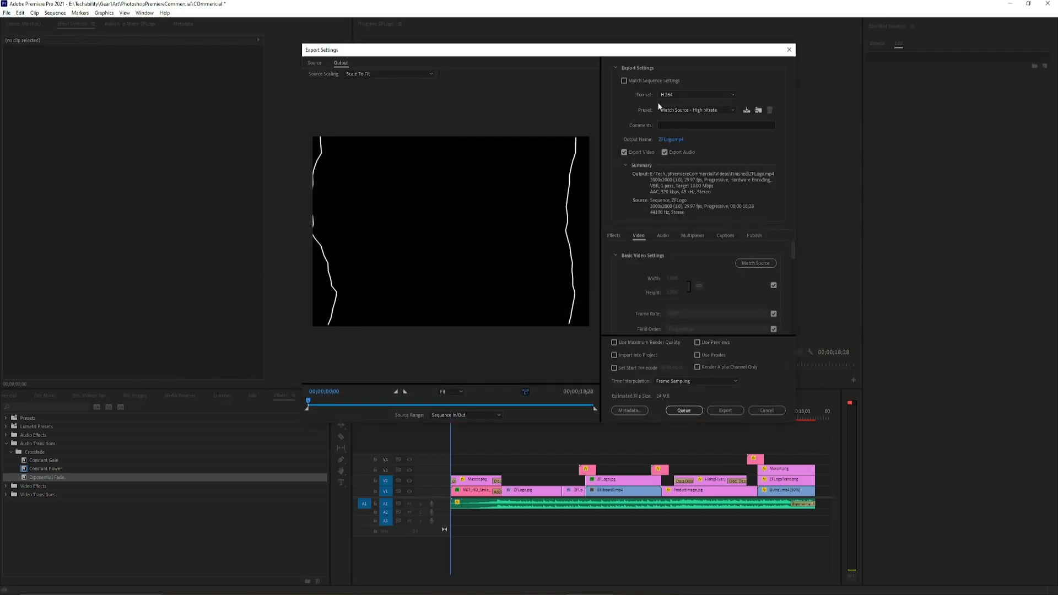
{"action": "left_click", "coordinate": [670, 99]}
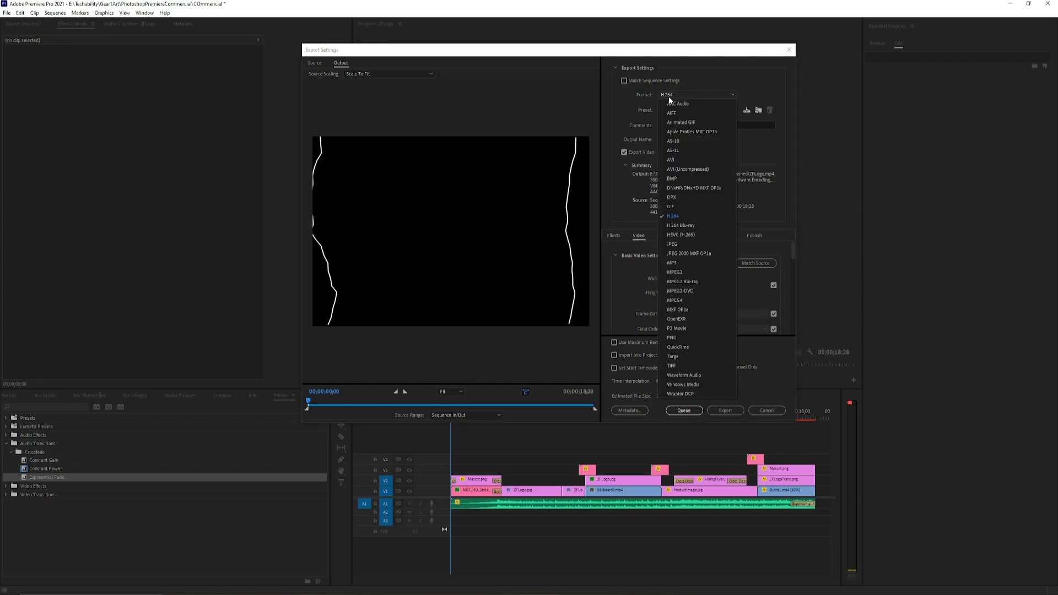
{"action": "left_click", "coordinate": [687, 216]}
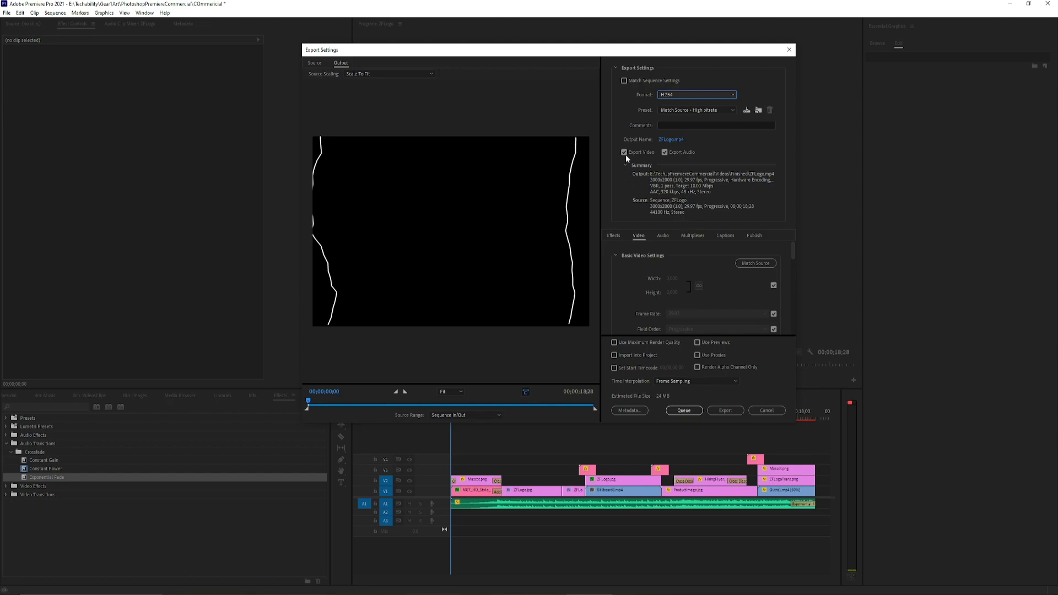
Set the output file to My COmmercial on the Desktop and export the video.
{"action": "left_click", "coordinate": [670, 141]}
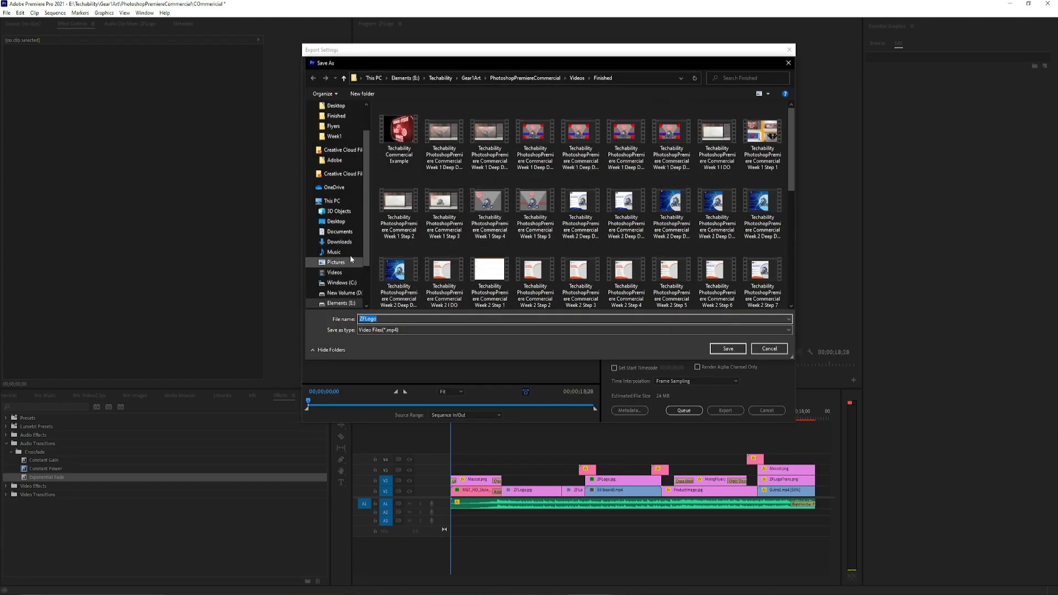
{"action": "left_click", "coordinate": [341, 220]}
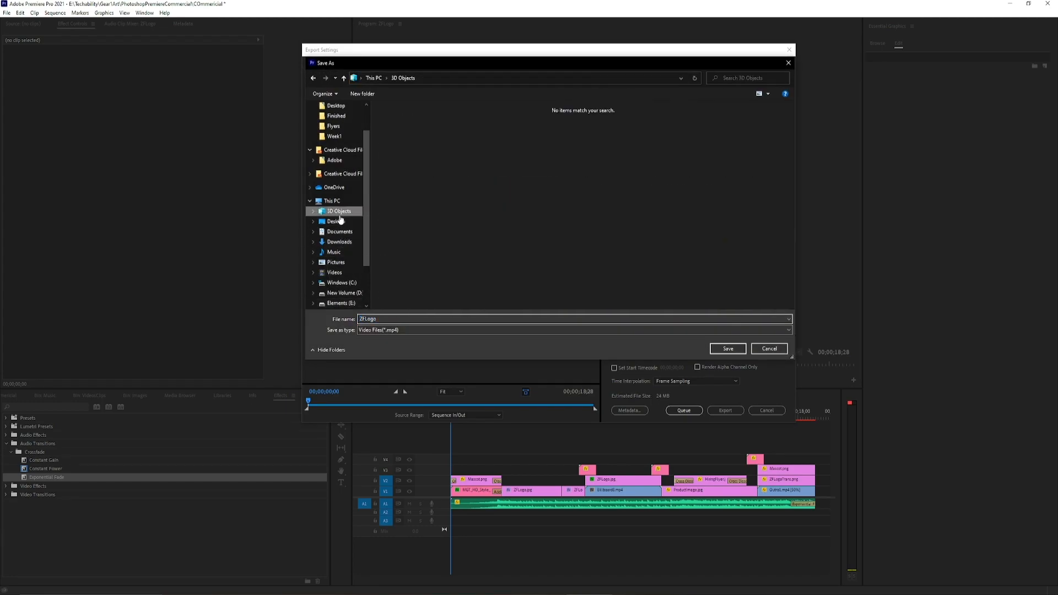
{"action": "left_click", "coordinate": [387, 318]}
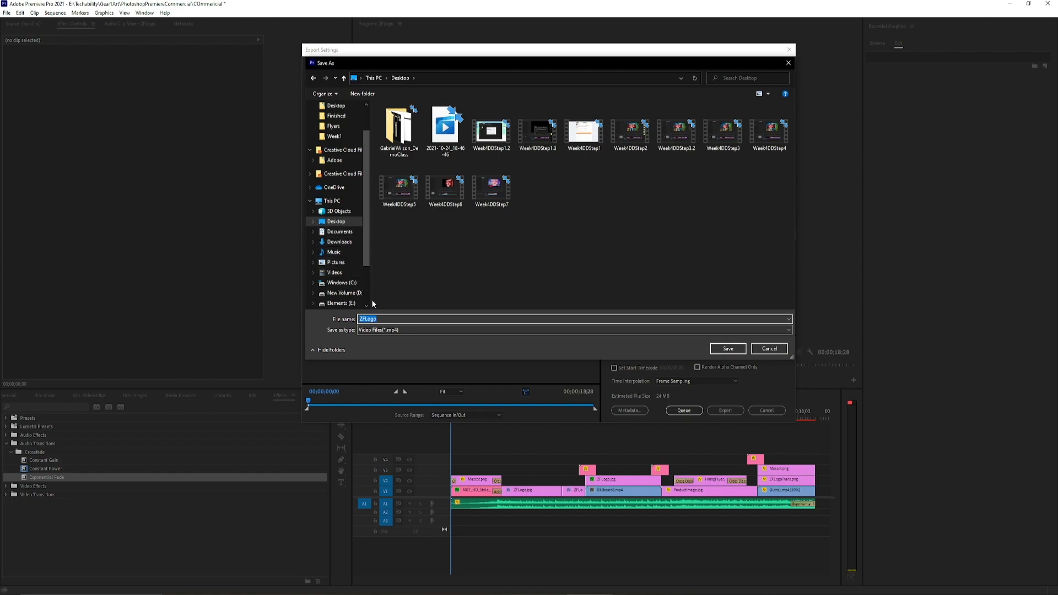
{"action": "type", "text": "My COmmercial"}
{"action": "key", "text": "Return"}
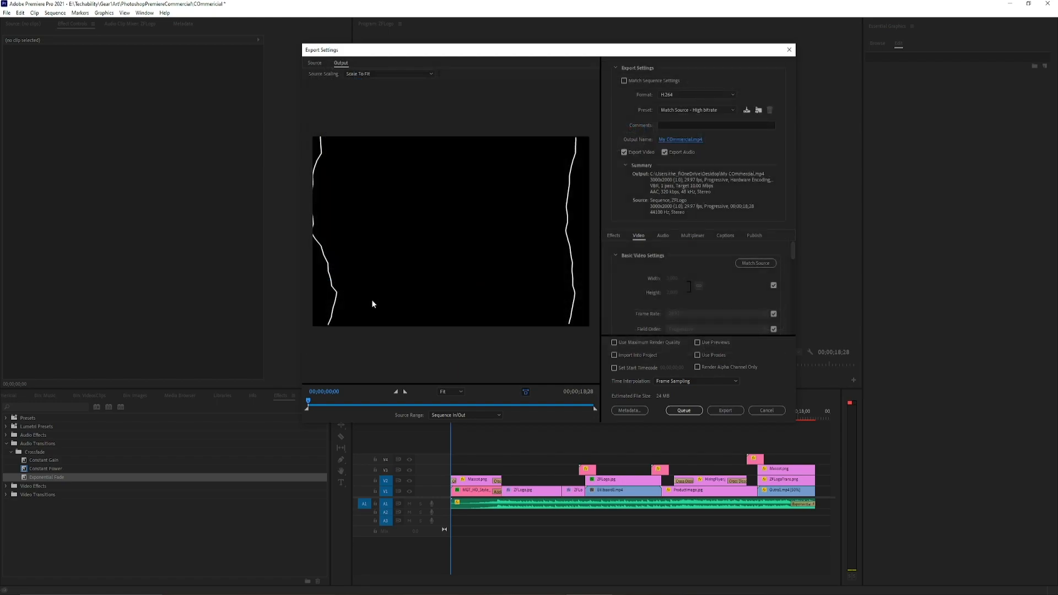
{"action": "left_click", "coordinate": [725, 410]}
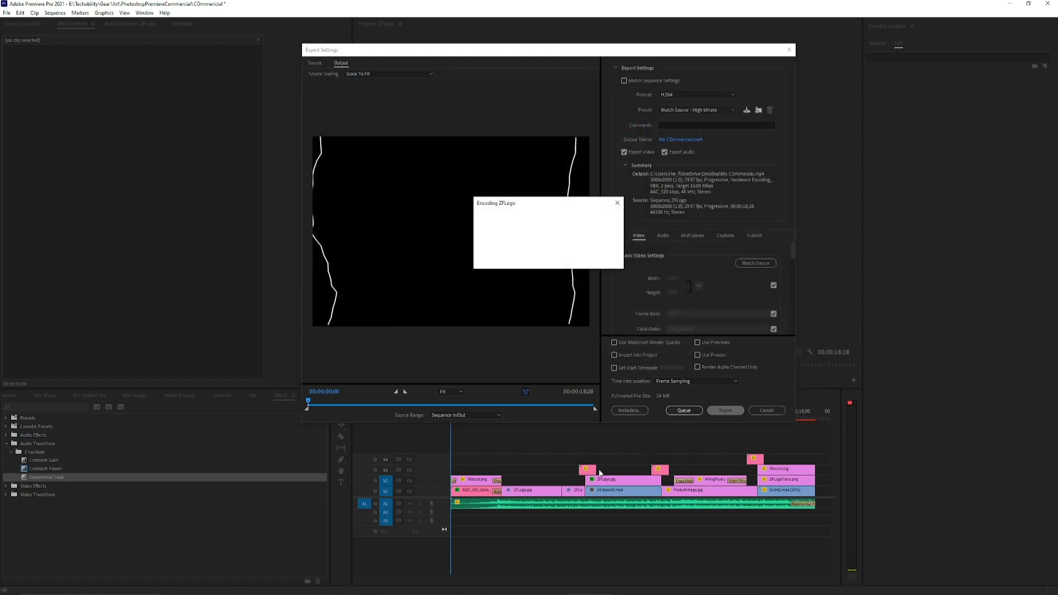